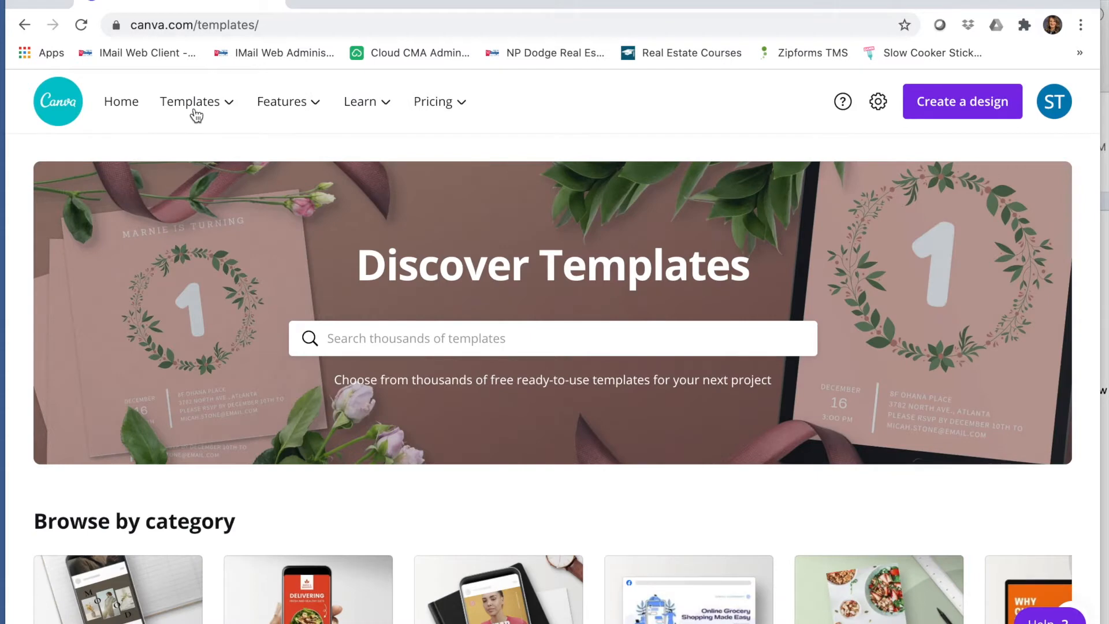
Step: Search the templates for "Real Estate Flyers"
mouse_move(196, 116)
text(Real Estate Flyers)
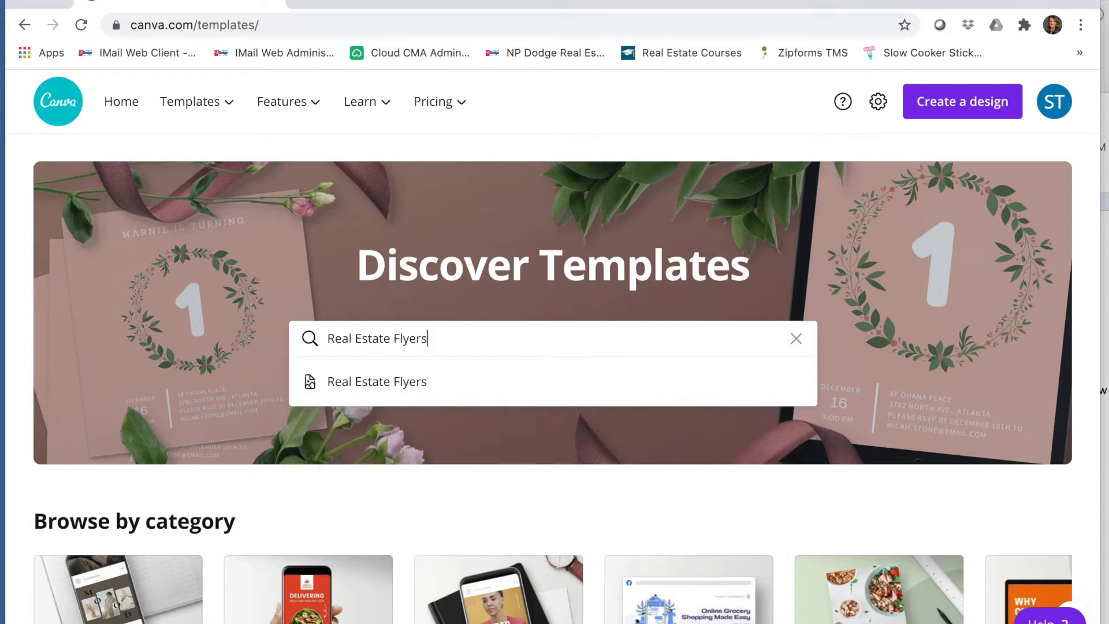
key(Down)
key(Return)
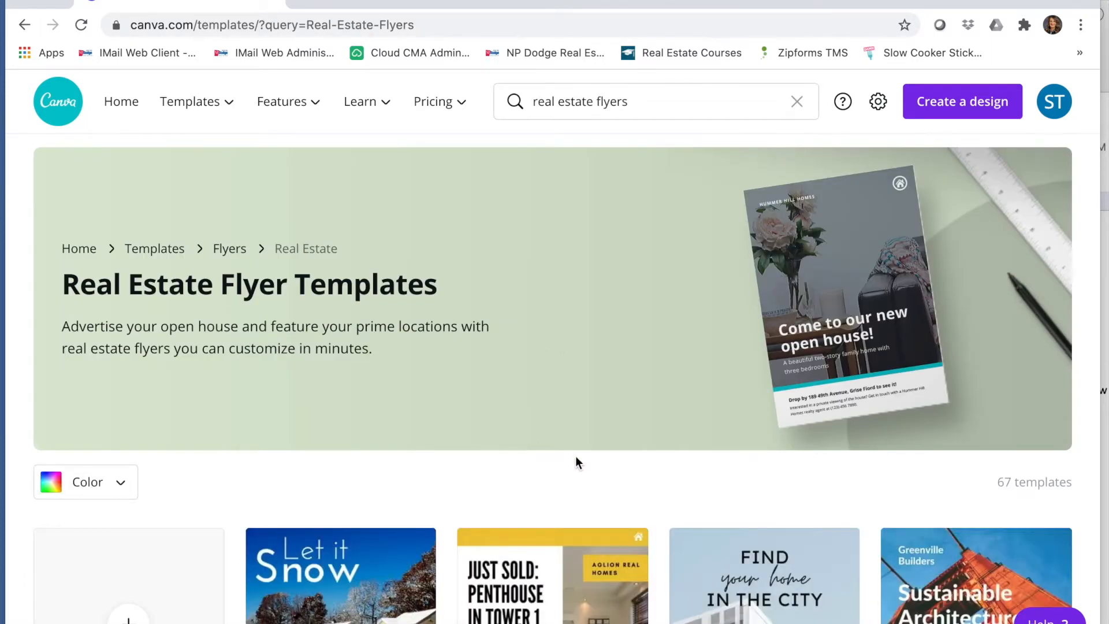
Step: Browse through the real estate flyer template results
scroll(575, 456, down, 4)
scroll(575, 455, down, 3)
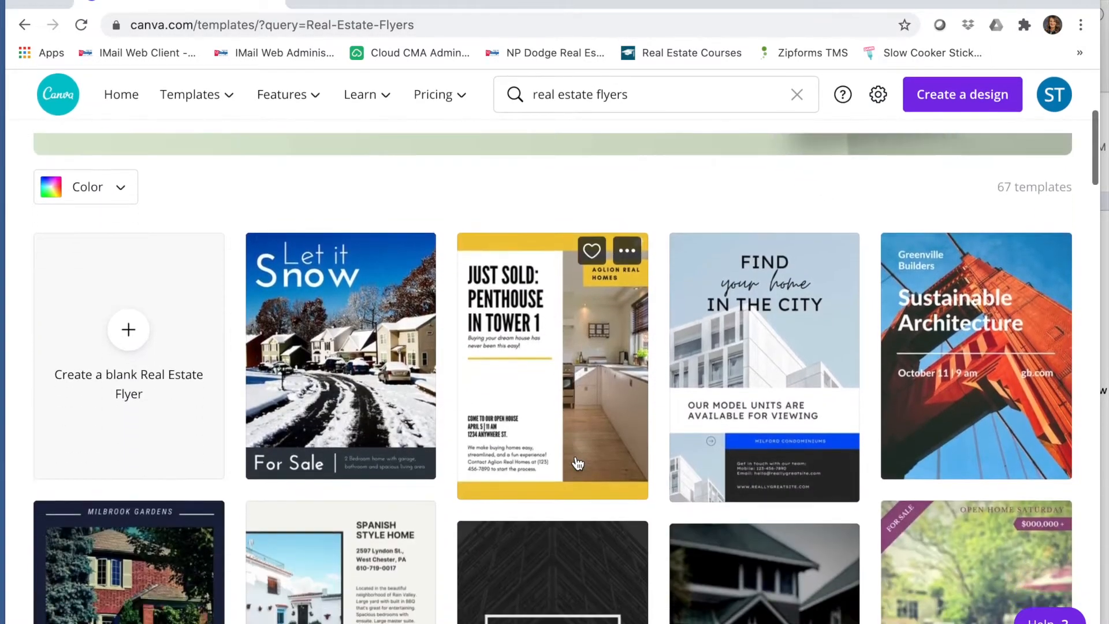
scroll(576, 462, down, 2)
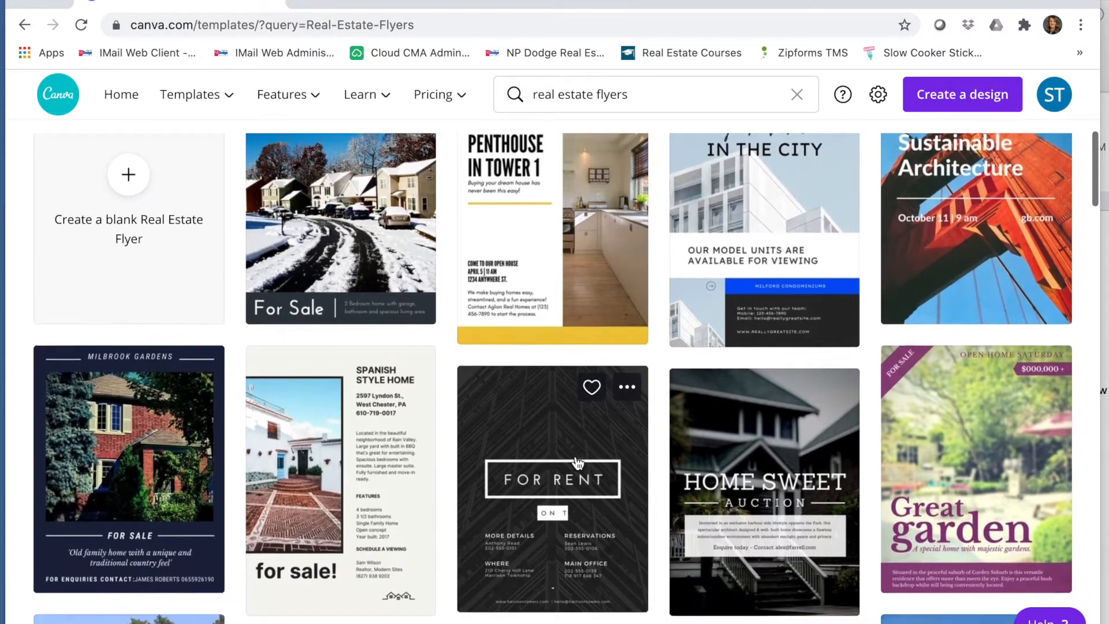
scroll(575, 462, down, 4)
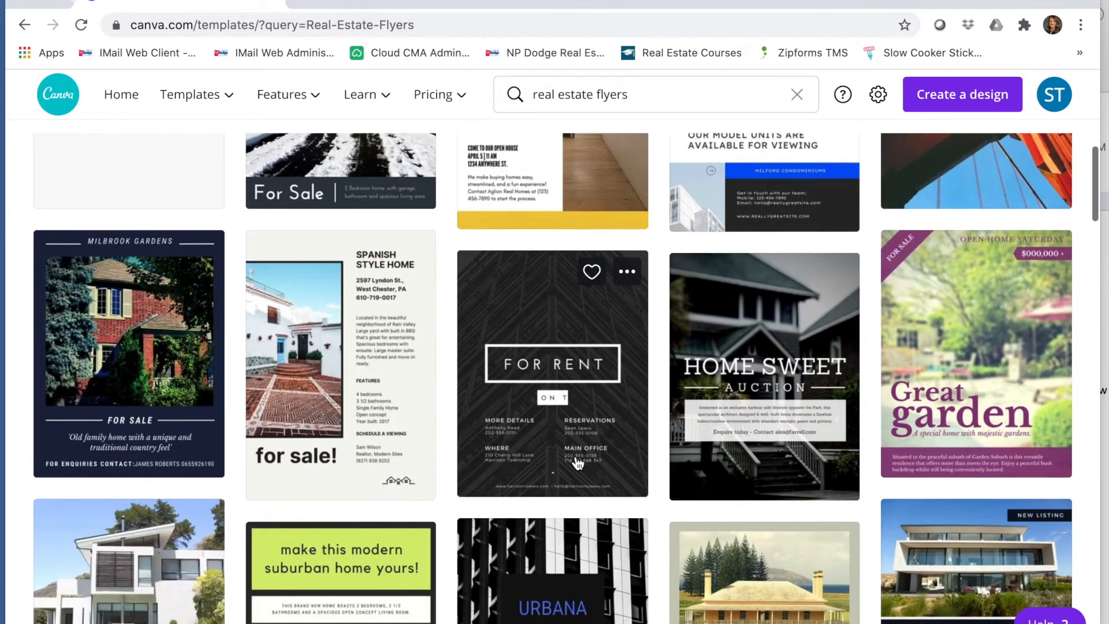
scroll(576, 462, down, 3)
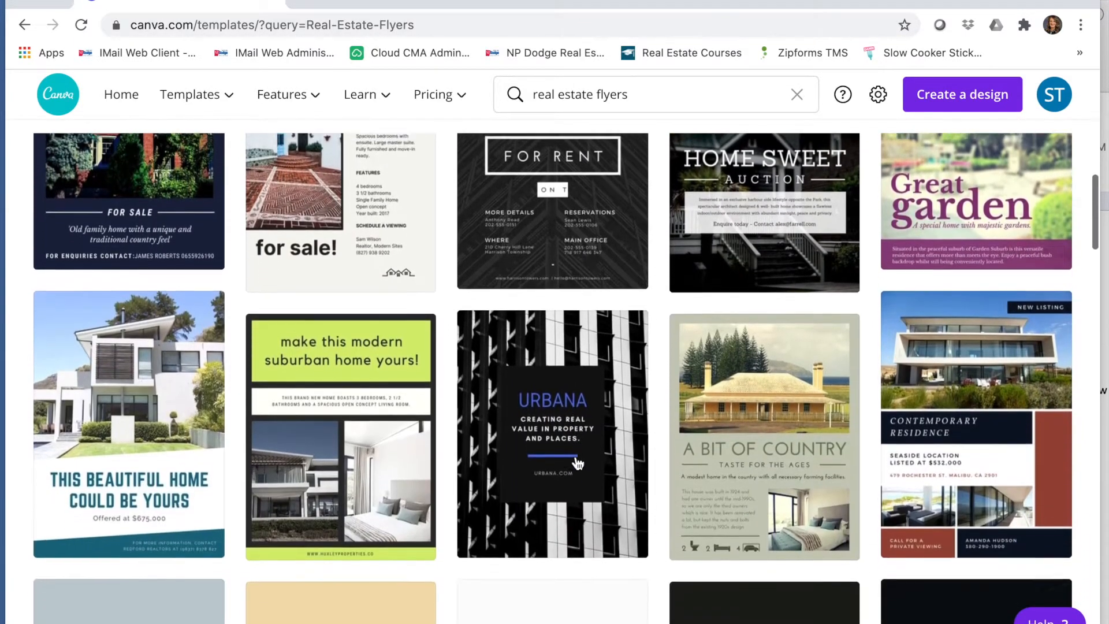
scroll(576, 462, down, 4)
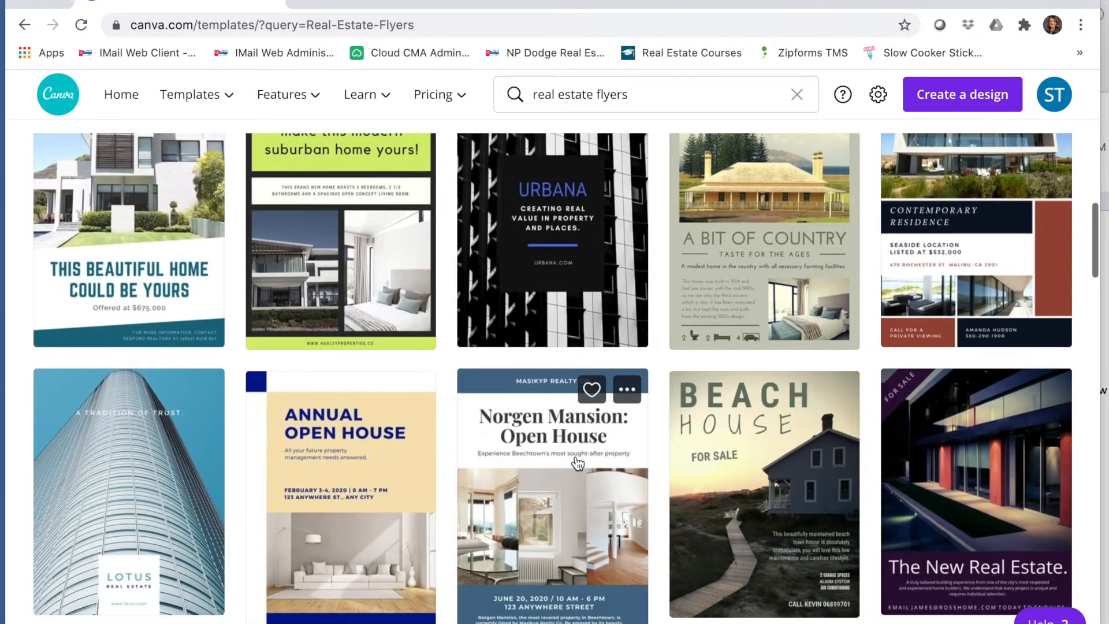
scroll(575, 462, down, 5)
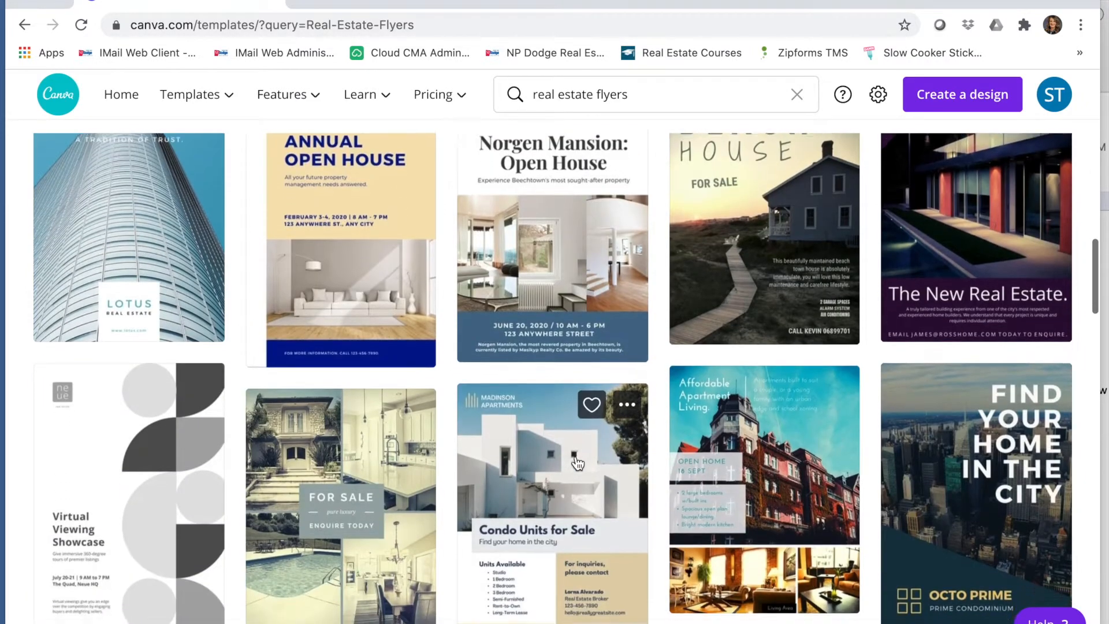
scroll(576, 462, down, 3)
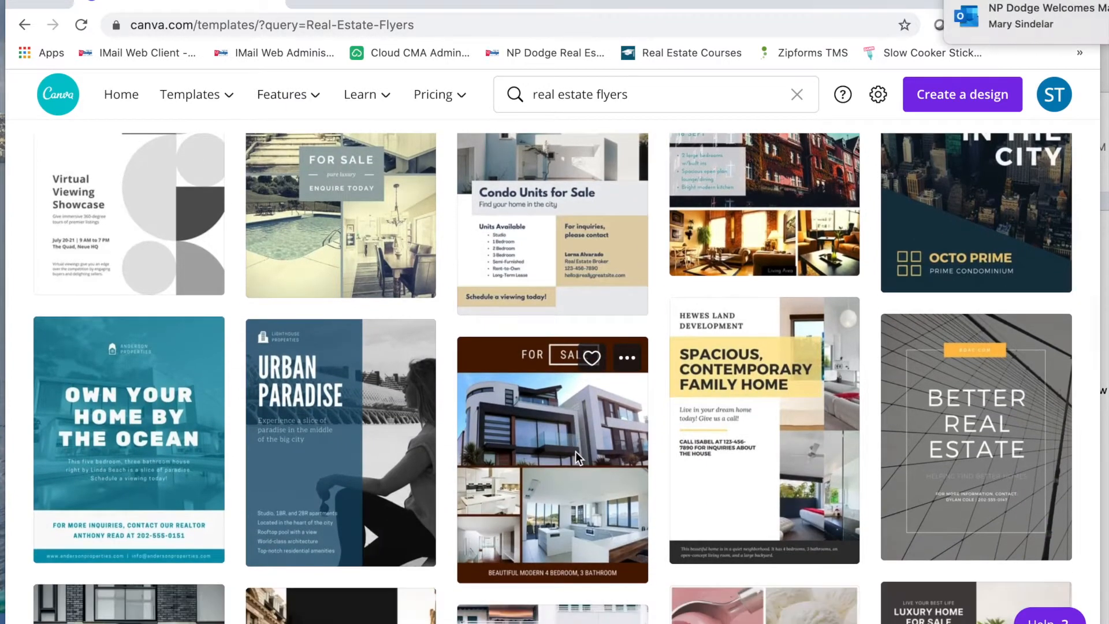
scroll(578, 458, down, 2)
scroll(576, 455, down, 3)
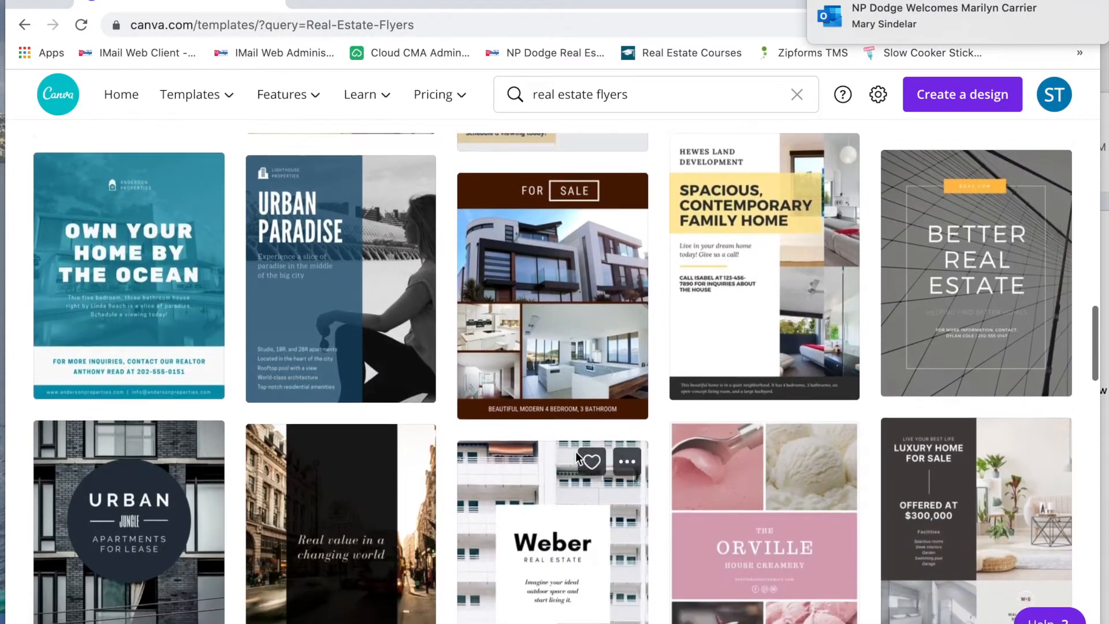
scroll(575, 452, down, 3)
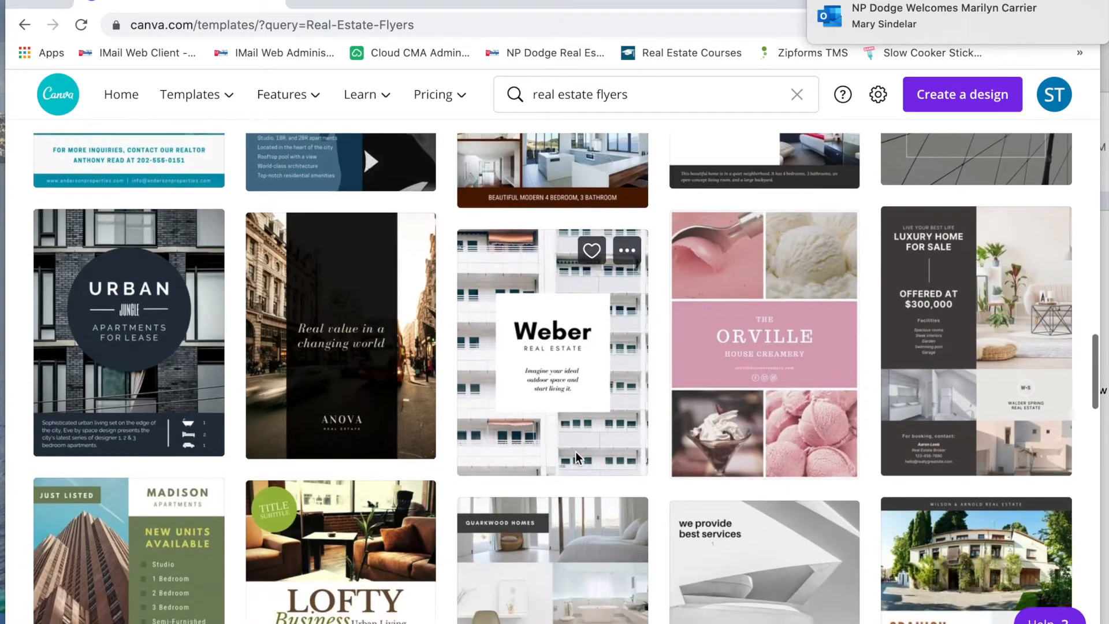
scroll(575, 452, down, 5)
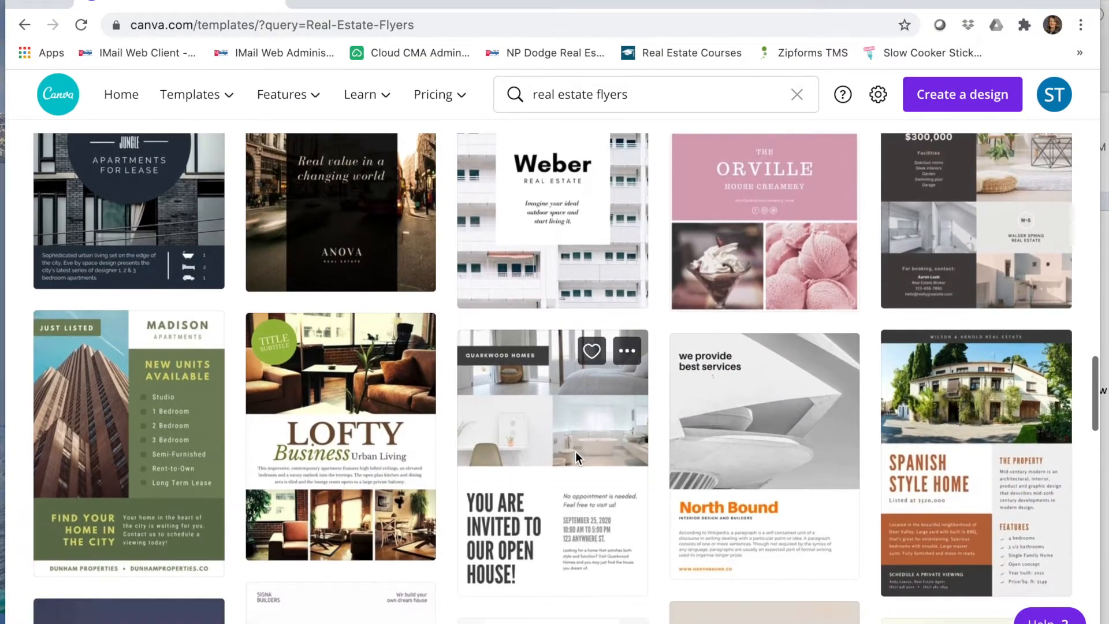
scroll(575, 452, down, 4)
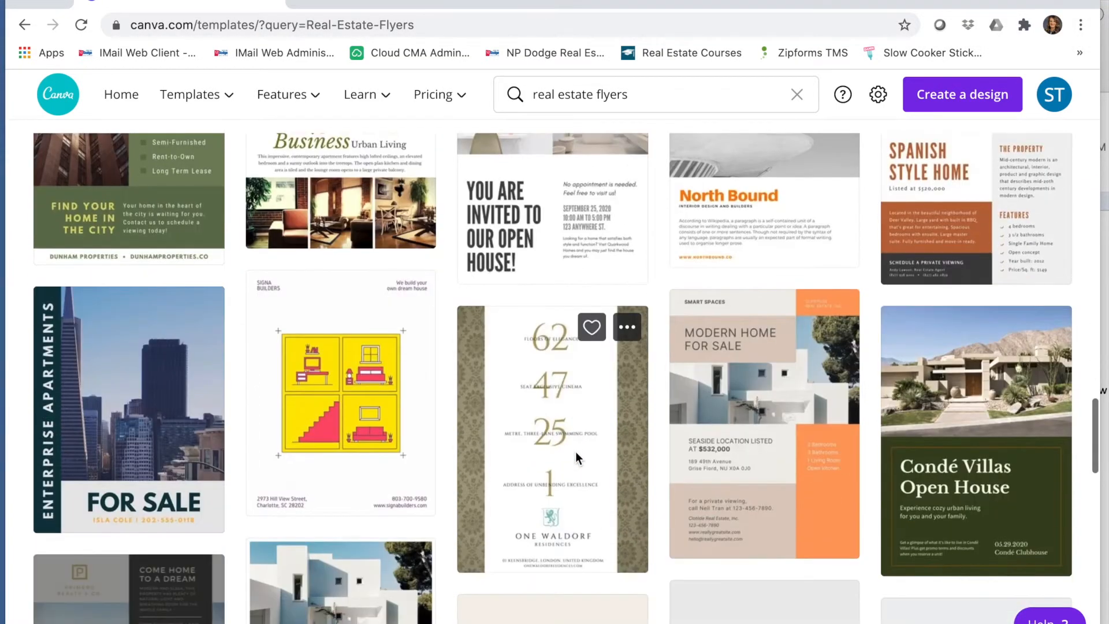
scroll(576, 457, down, 4)
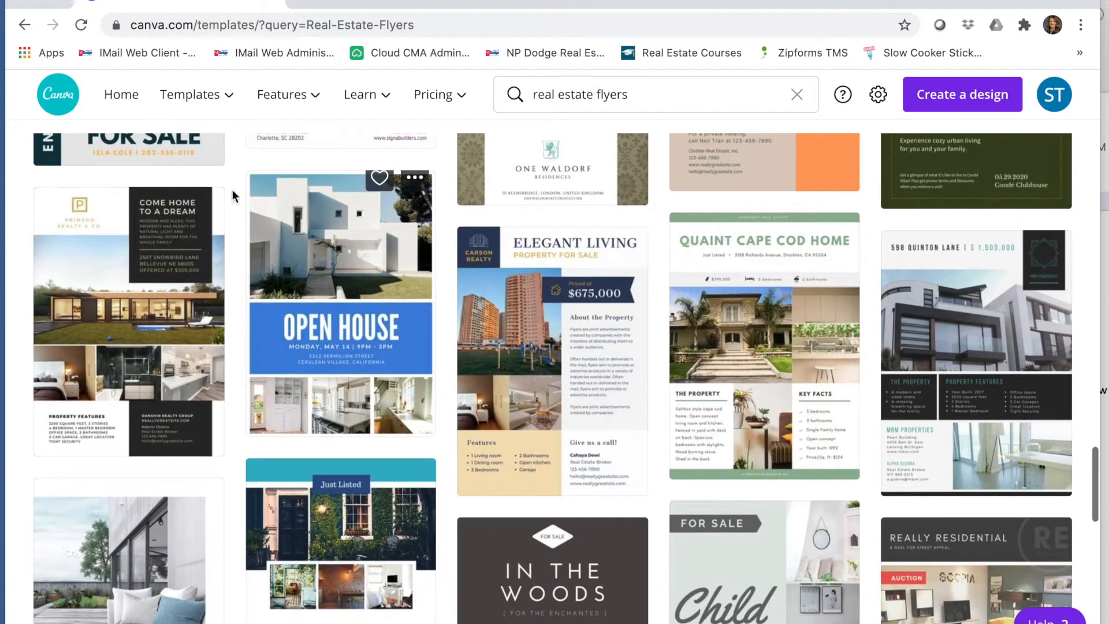
Step: Open the Gold and Charcoal Real Estate Business Flyer template and start a design from it
click(133, 279)
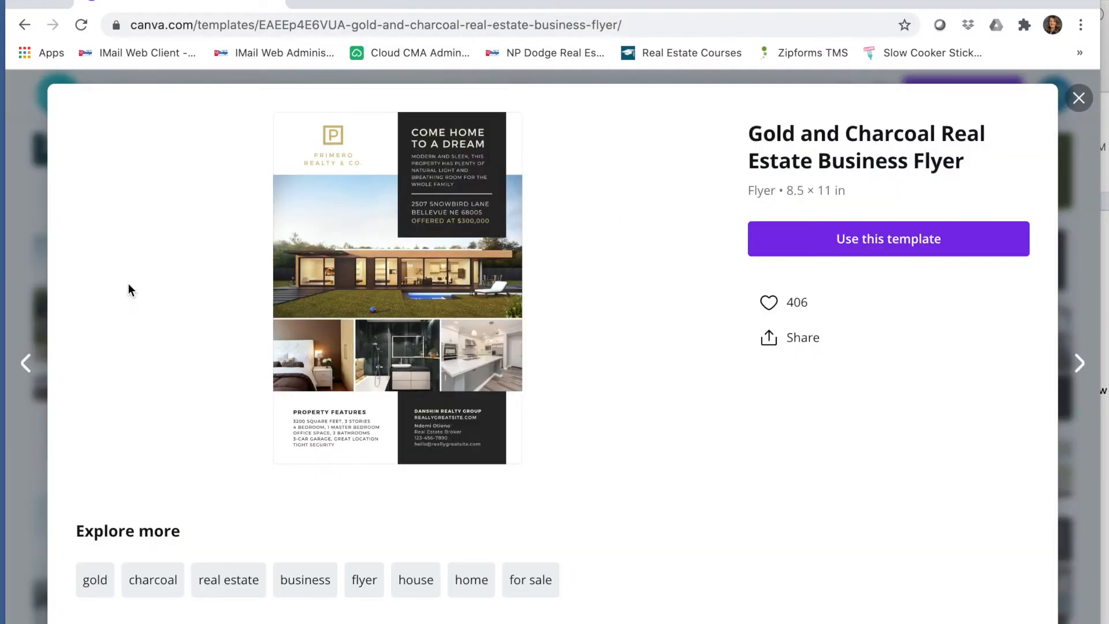
click(925, 239)
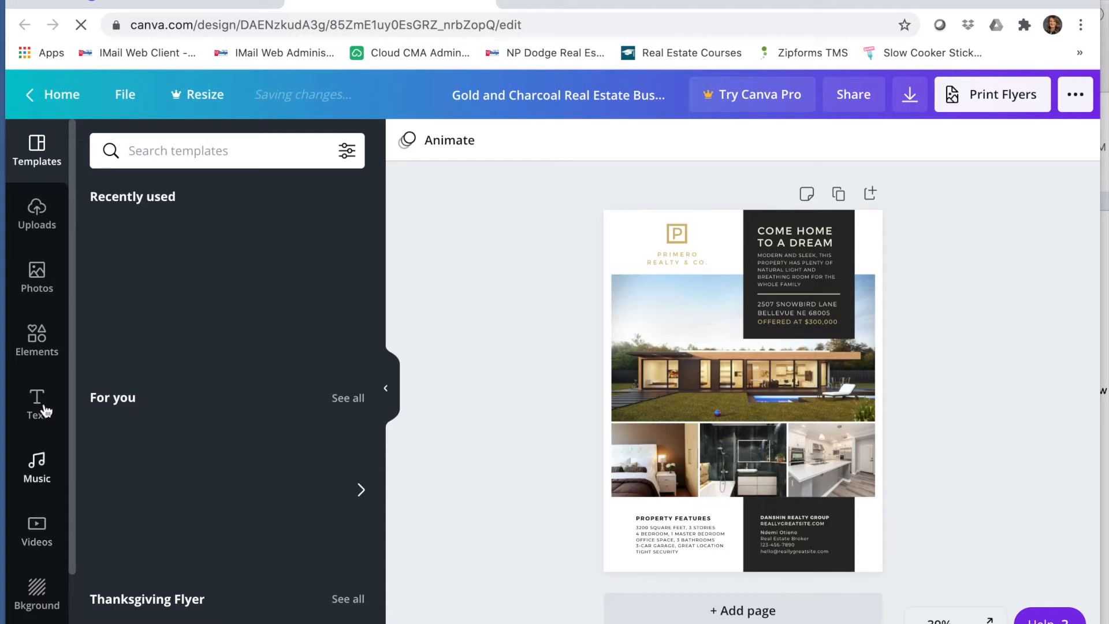
Step: Upload the photo IMG_0684 copy.jpg from the device to the uploads
click(36, 213)
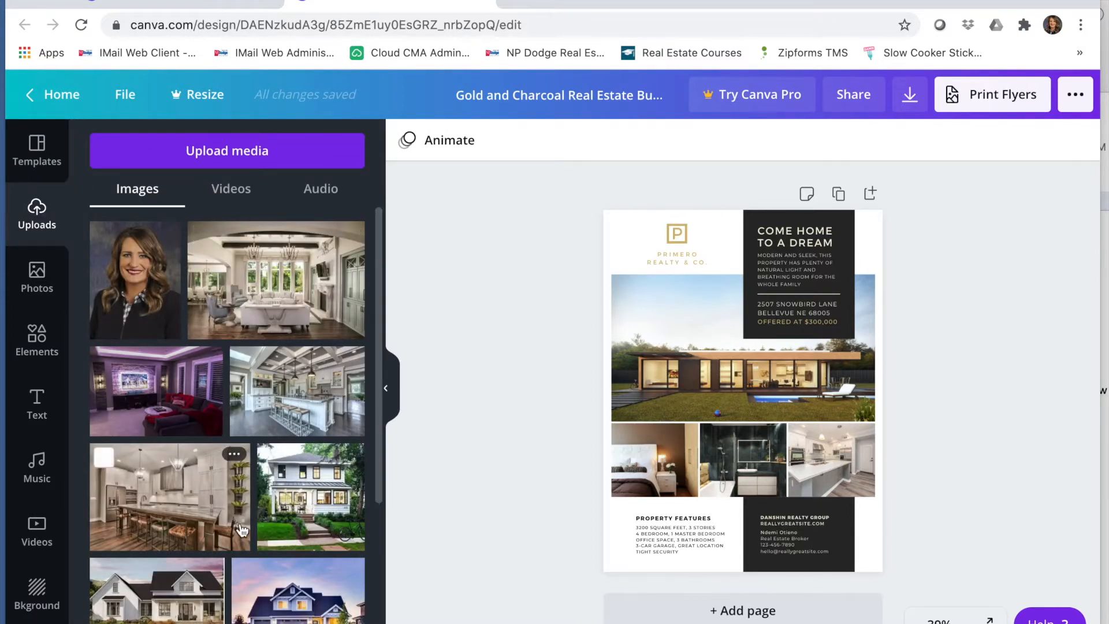
click(238, 150)
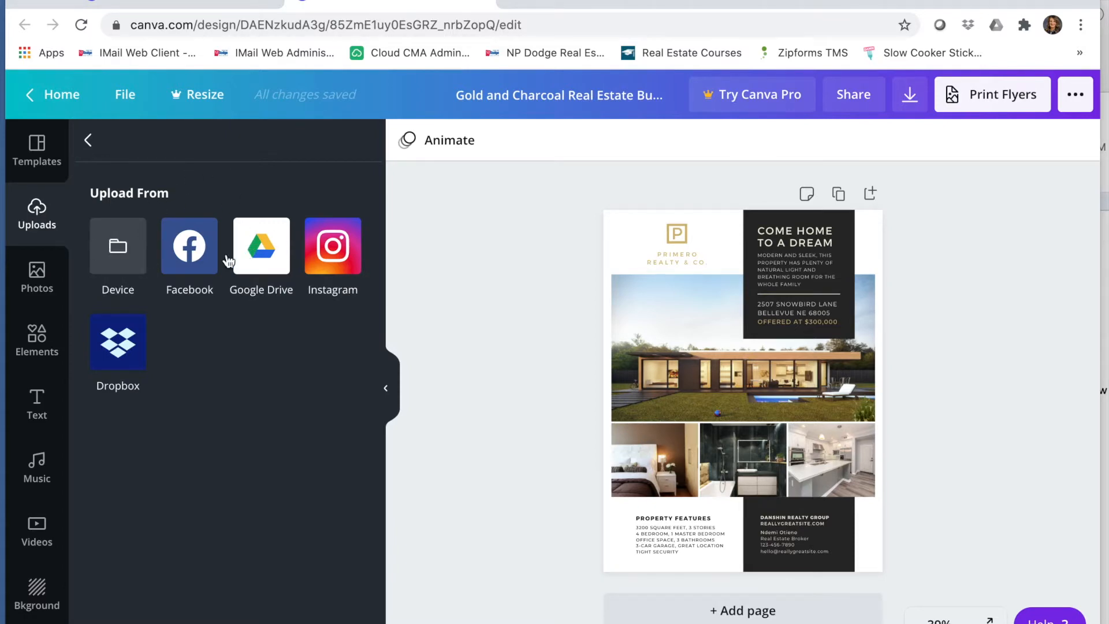
click(118, 247)
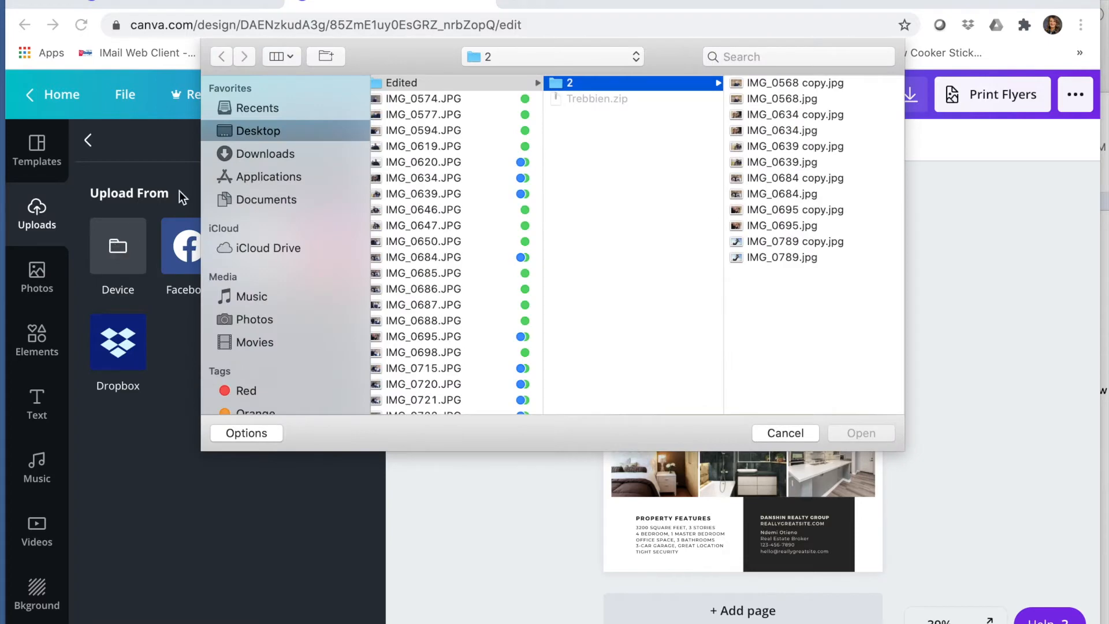
scroll(520, 128, left, 3)
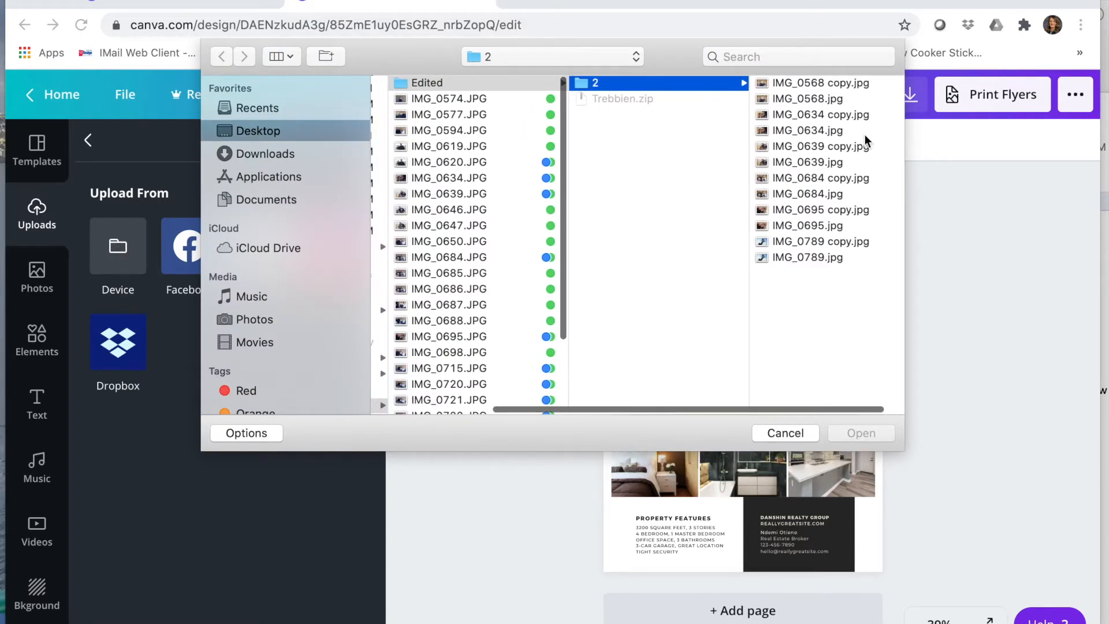
click(808, 177)
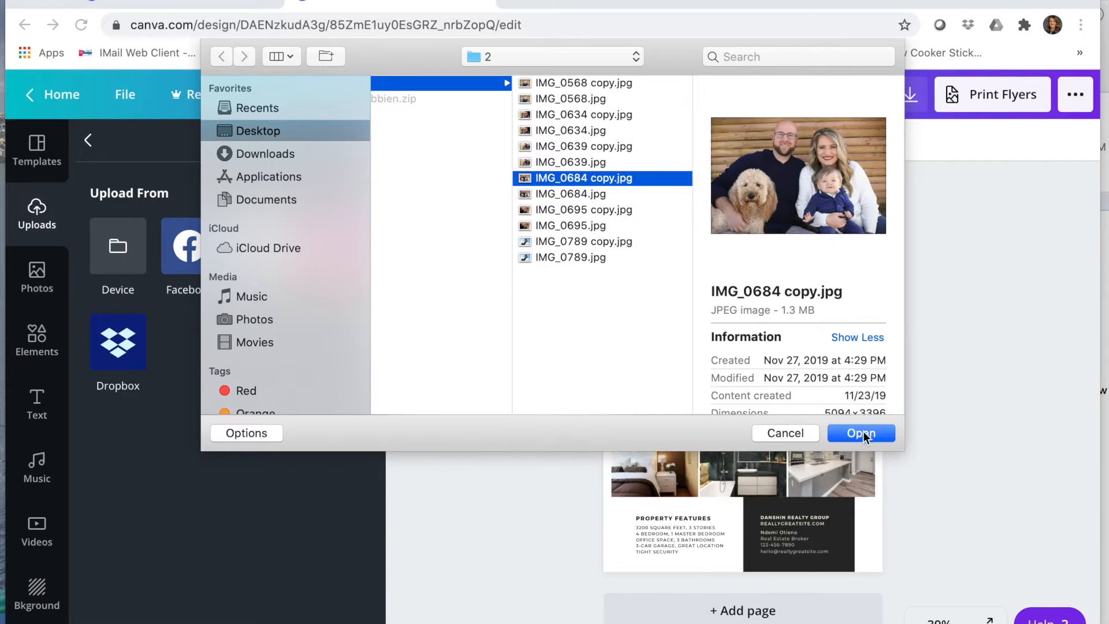
click(865, 436)
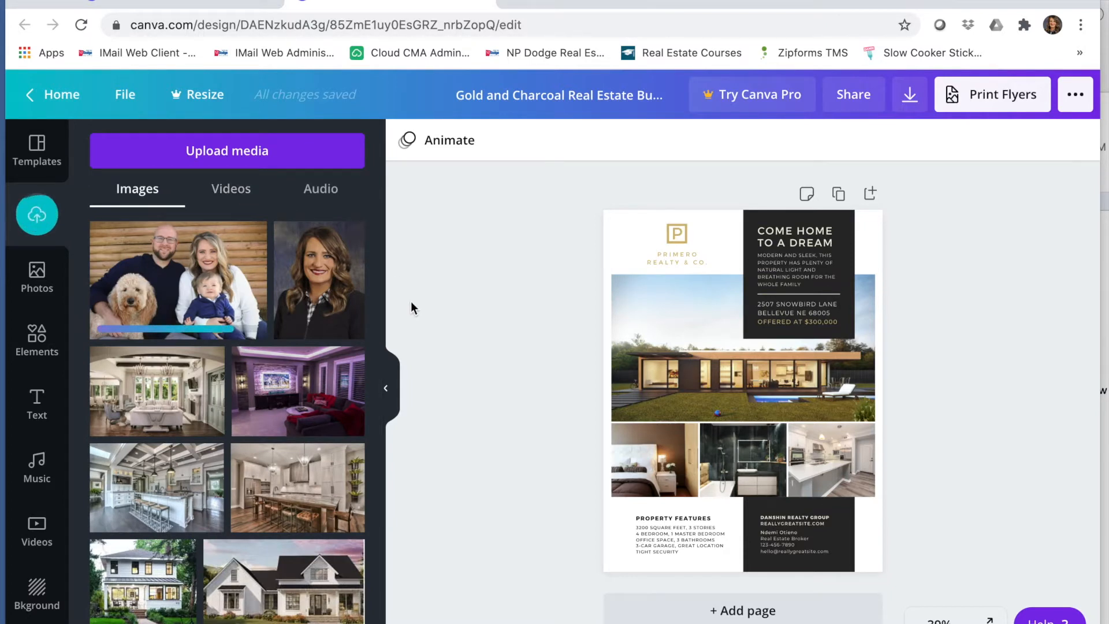
Step: Place the uploaded NP Dodge logo over the flyer's logo area and shrink it to fit
scroll(335, 413, down, 3)
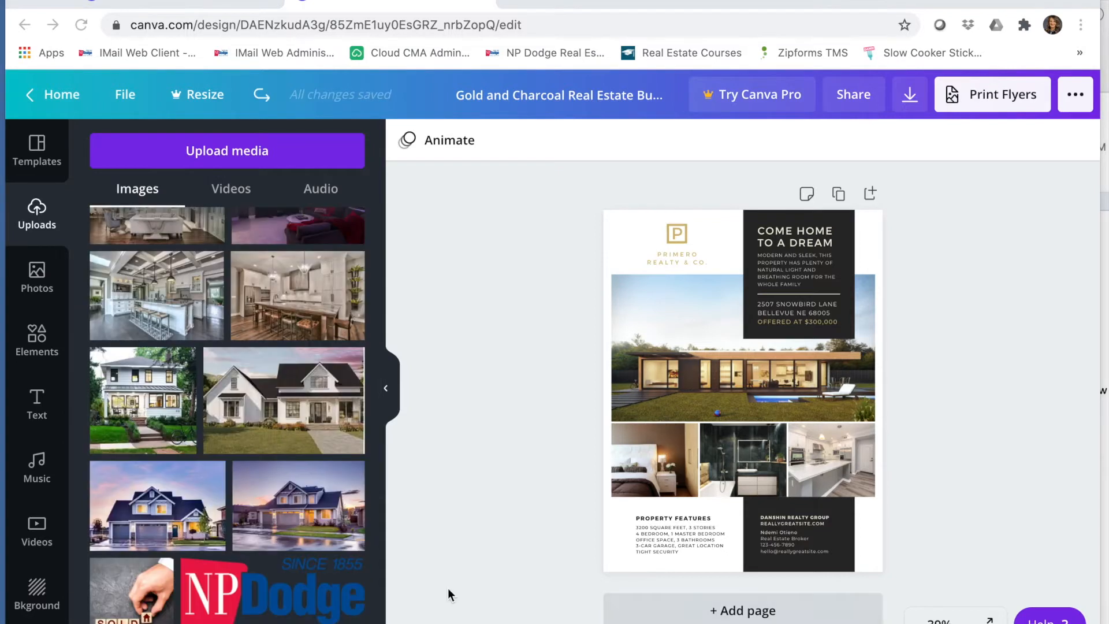
drag(272, 598, 646, 263)
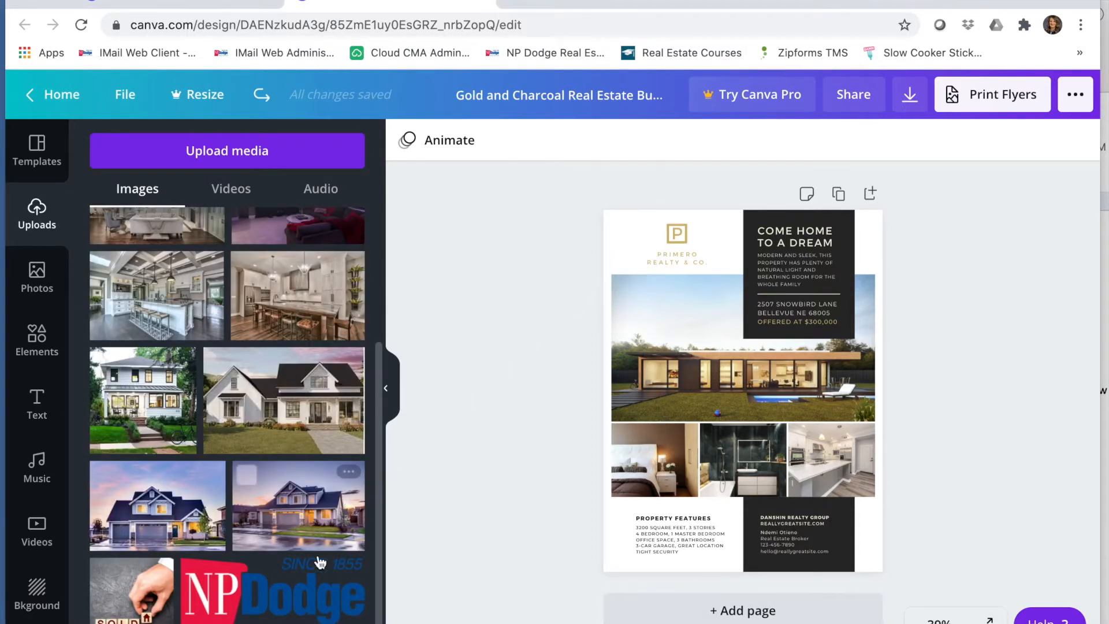
mouse_move(341, 570)
mouse_down()
mouse_move(664, 208)
mouse_move(665, 222)
mouse_move(636, 235)
mouse_move(711, 260)
mouse_up()
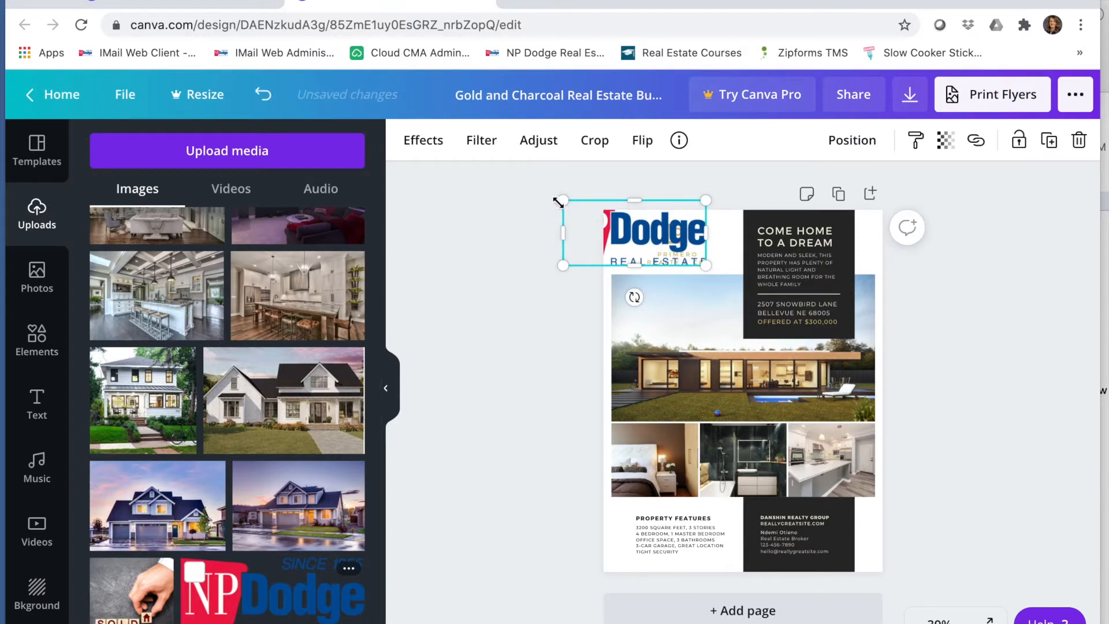
drag(564, 203, 631, 231)
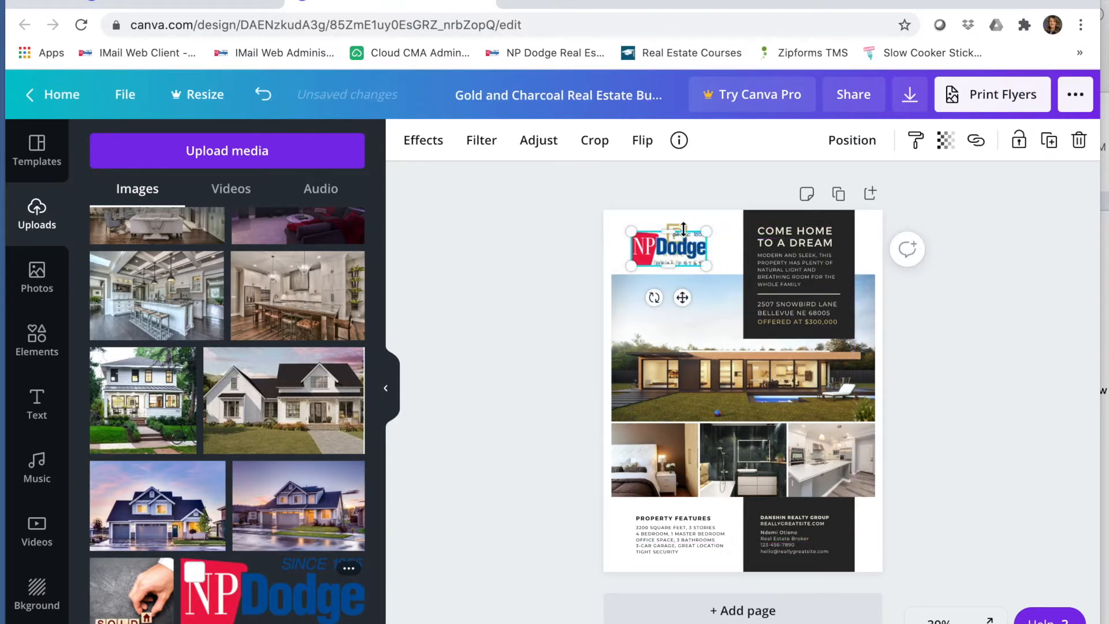
drag(693, 261, 665, 247)
Step: Delete the original Primero logo and reposition the NP Dodge logo in the upper corner
click(697, 260)
key(Delete)
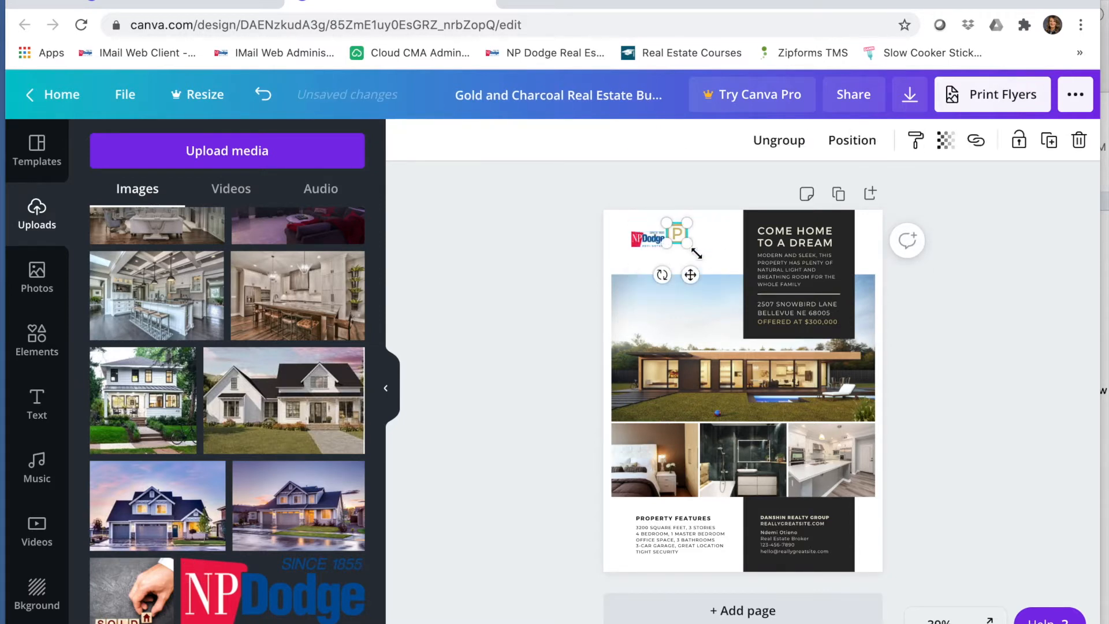
key(Delete)
click(645, 239)
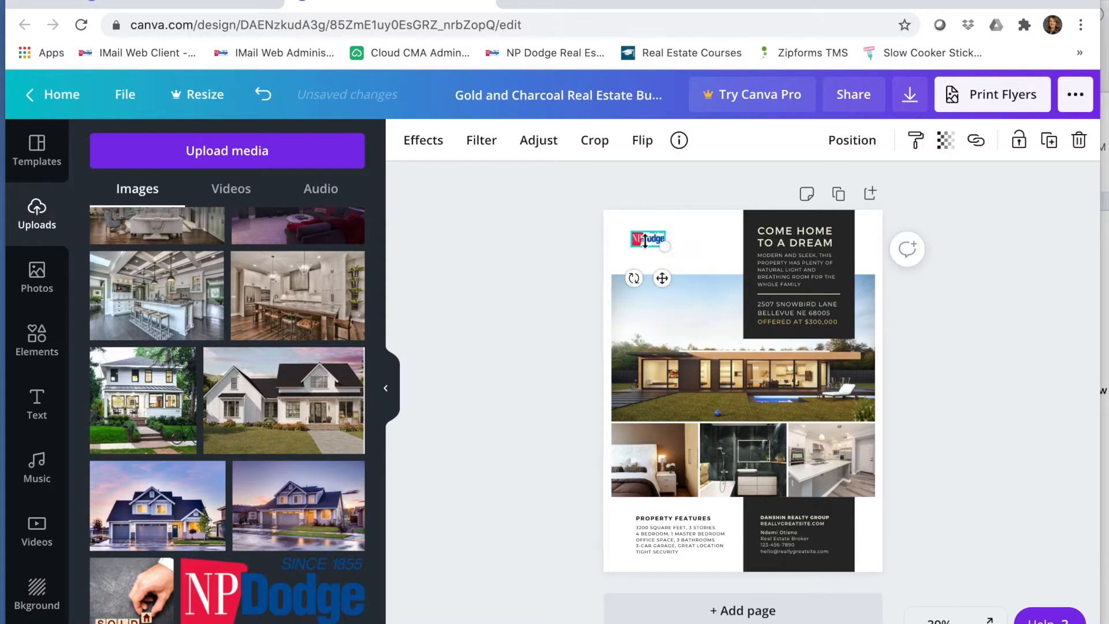
mouse_move(666, 249)
mouse_down()
mouse_move(714, 270)
mouse_move(673, 245)
mouse_up()
click(581, 247)
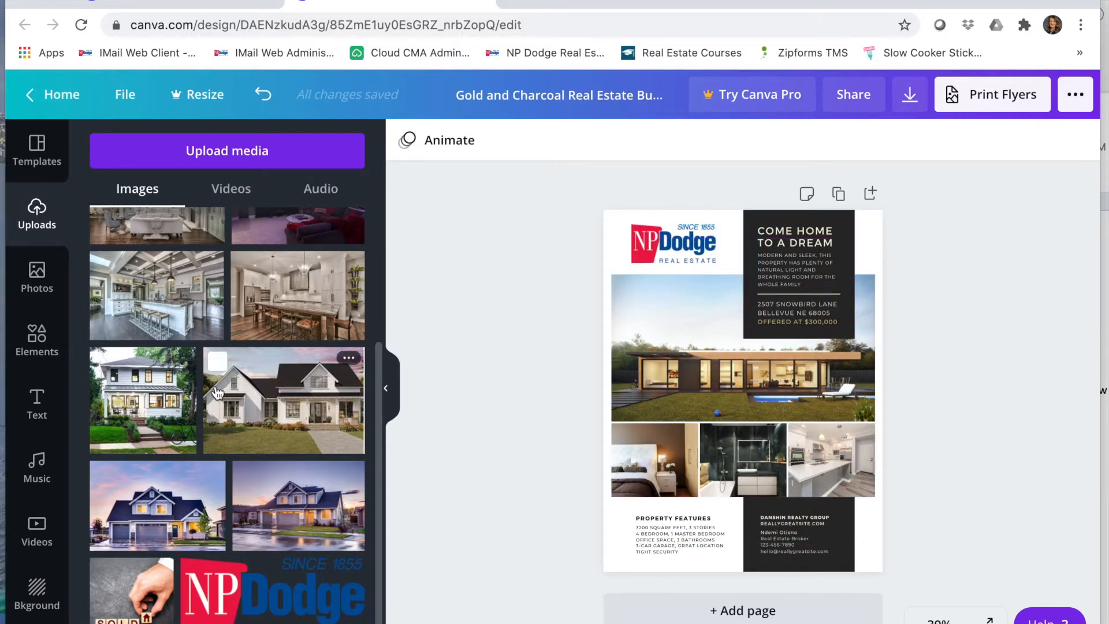
Step: Replace the main and lower flyer photos with the uploaded living room, kitchen and media room photos
scroll(217, 392, up, 3)
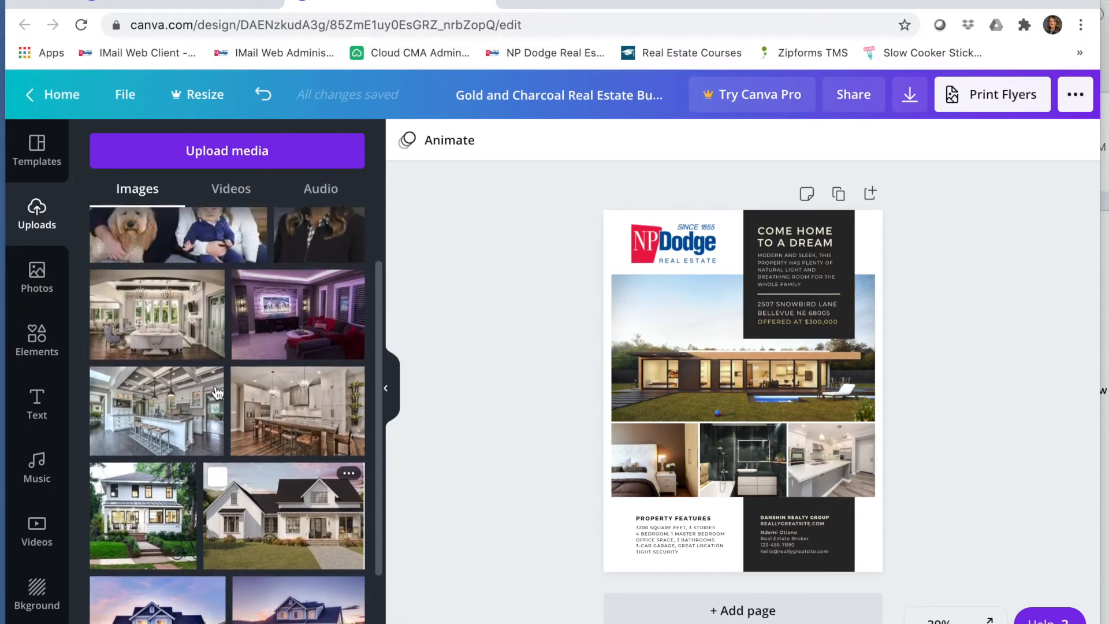
drag(158, 378, 664, 343)
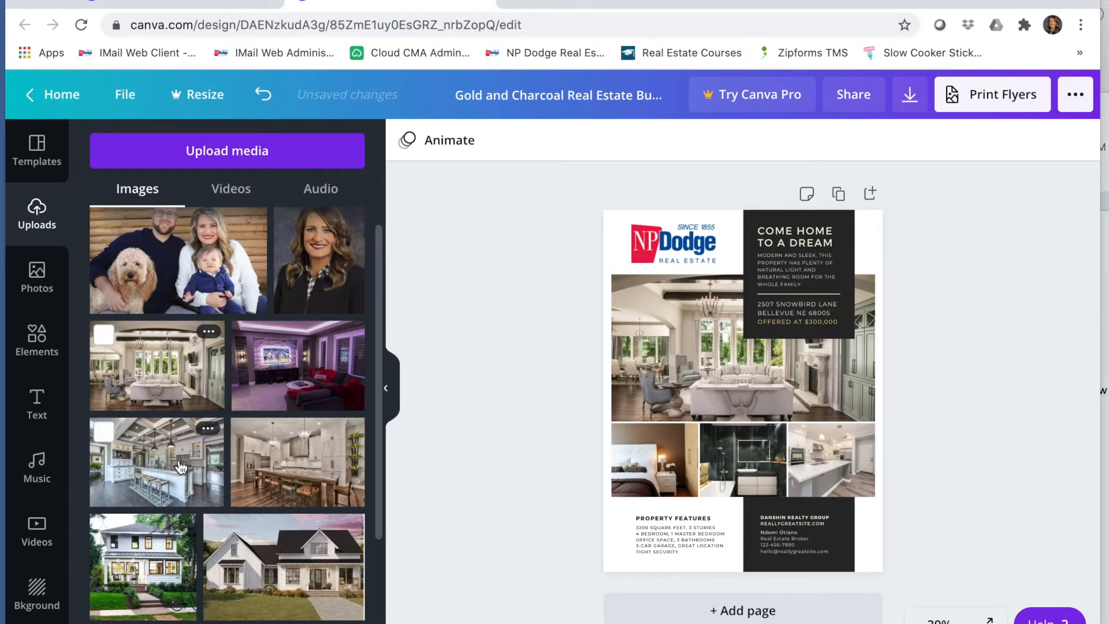
drag(181, 466, 797, 471)
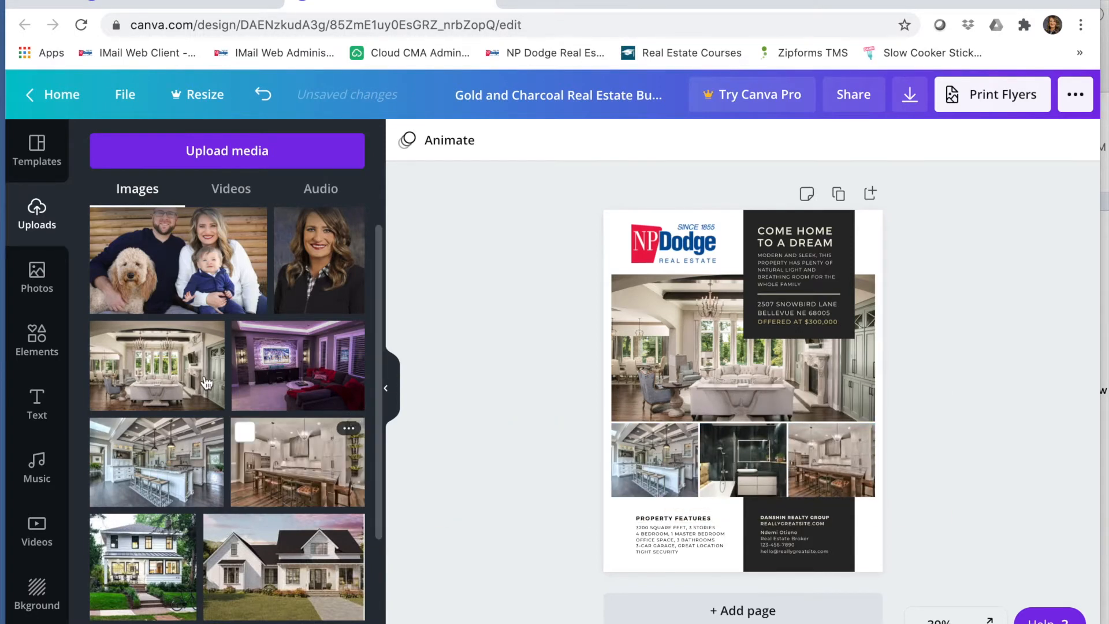
drag(298, 365, 739, 456)
click(657, 536)
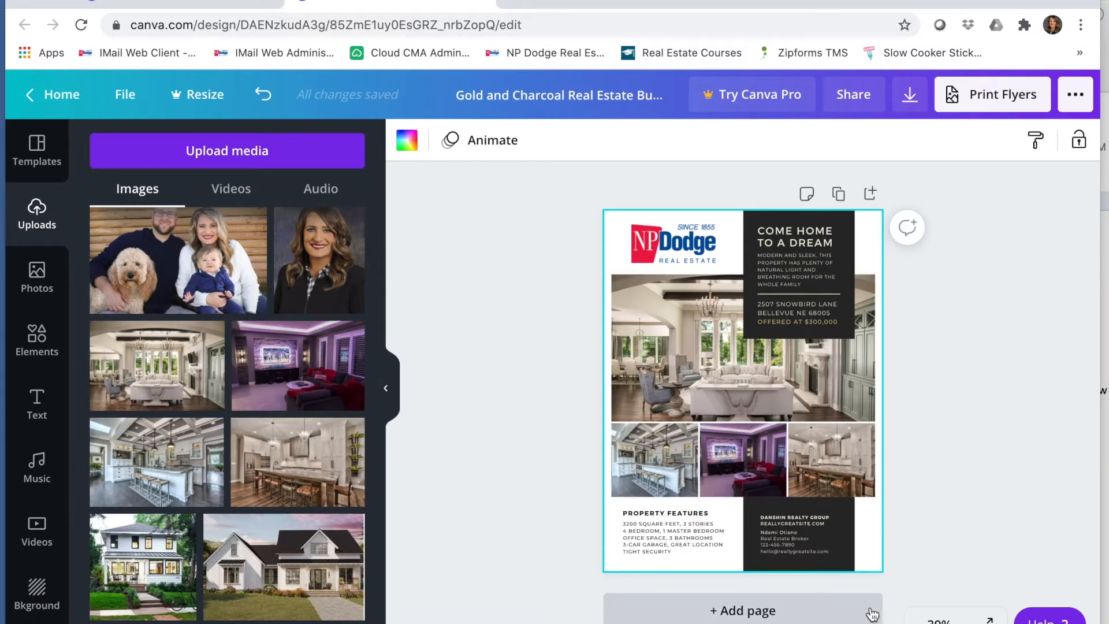
Step: Zoom to 75% and enlarge the property features text block
click(939, 620)
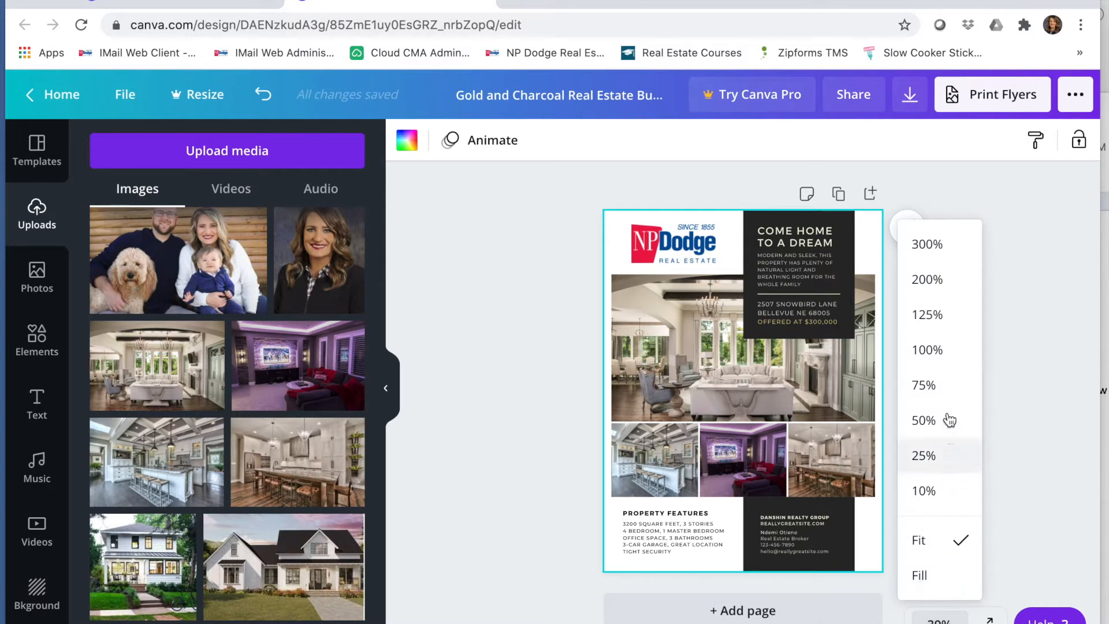
click(944, 385)
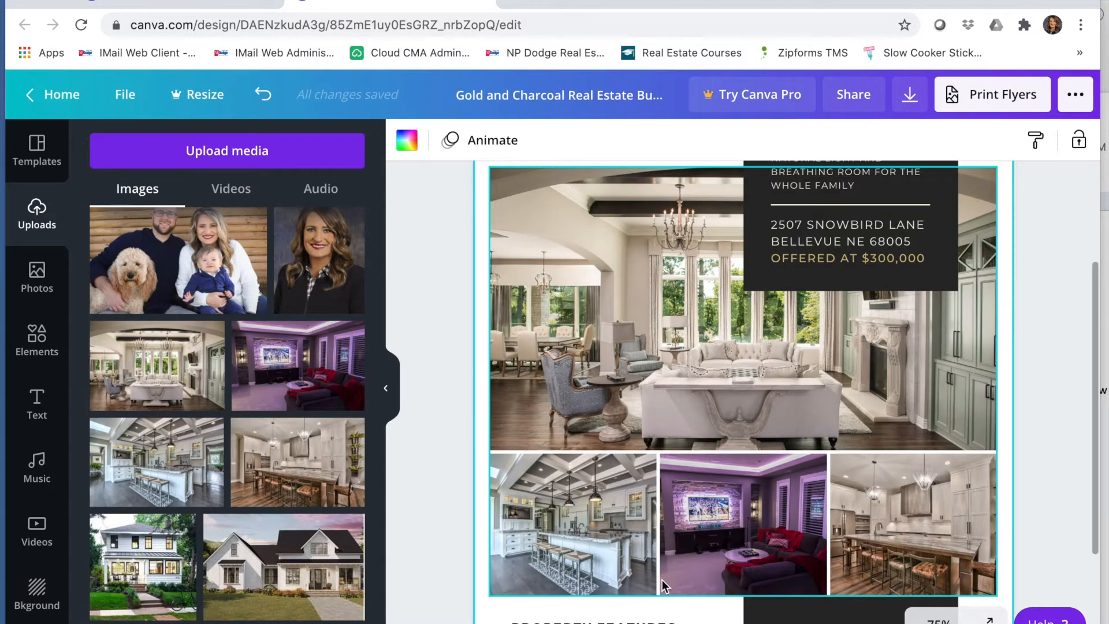
scroll(663, 584, down, 3)
click(646, 523)
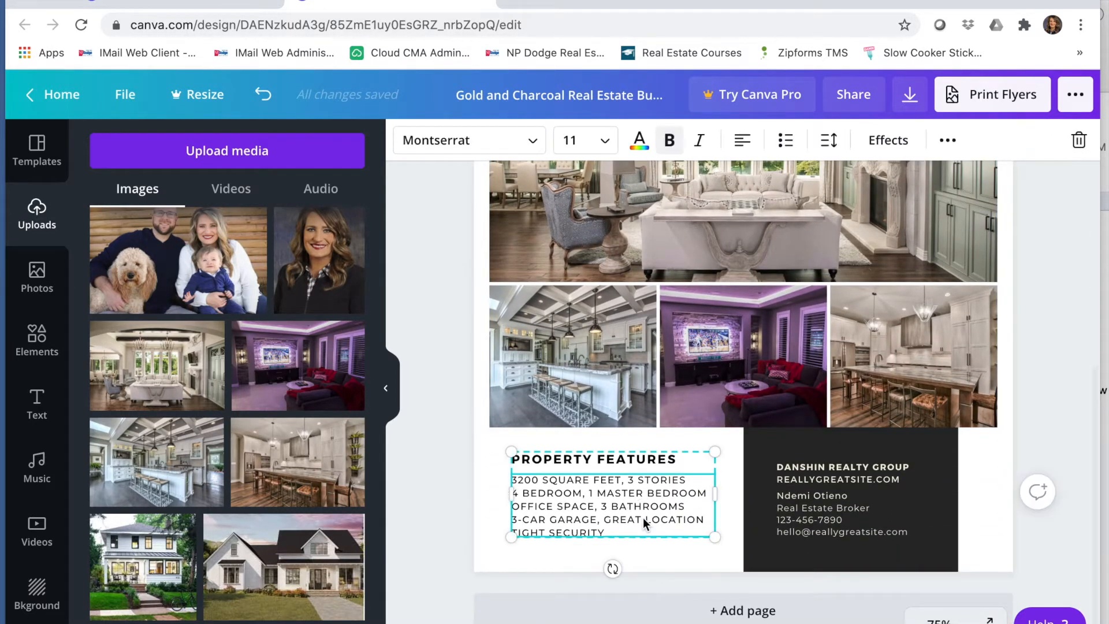
drag(514, 532, 501, 559)
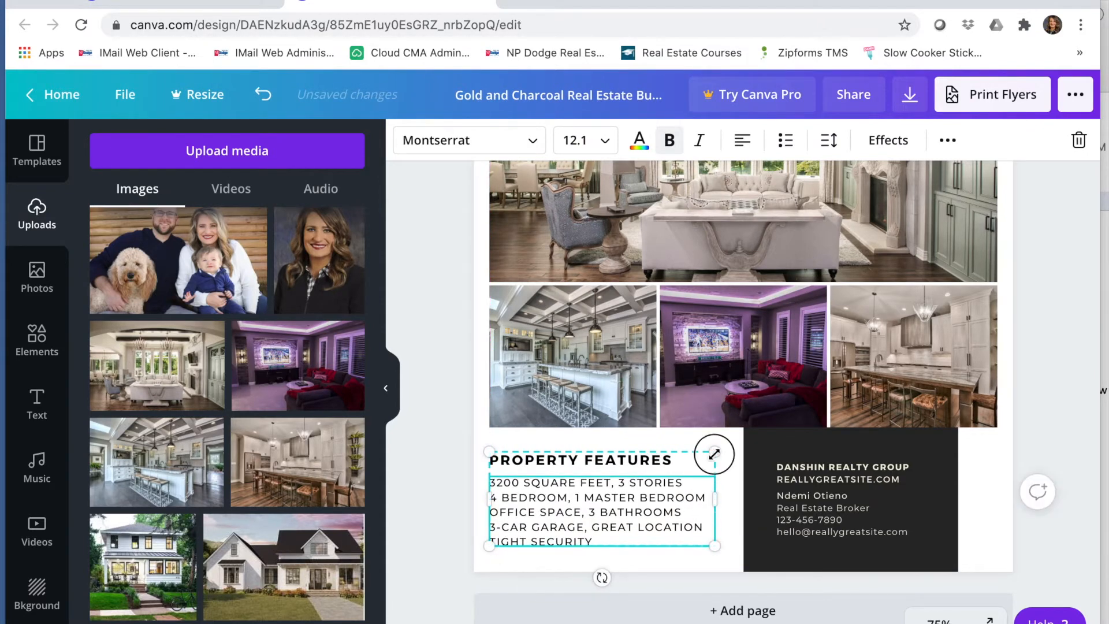
drag(715, 451, 736, 441)
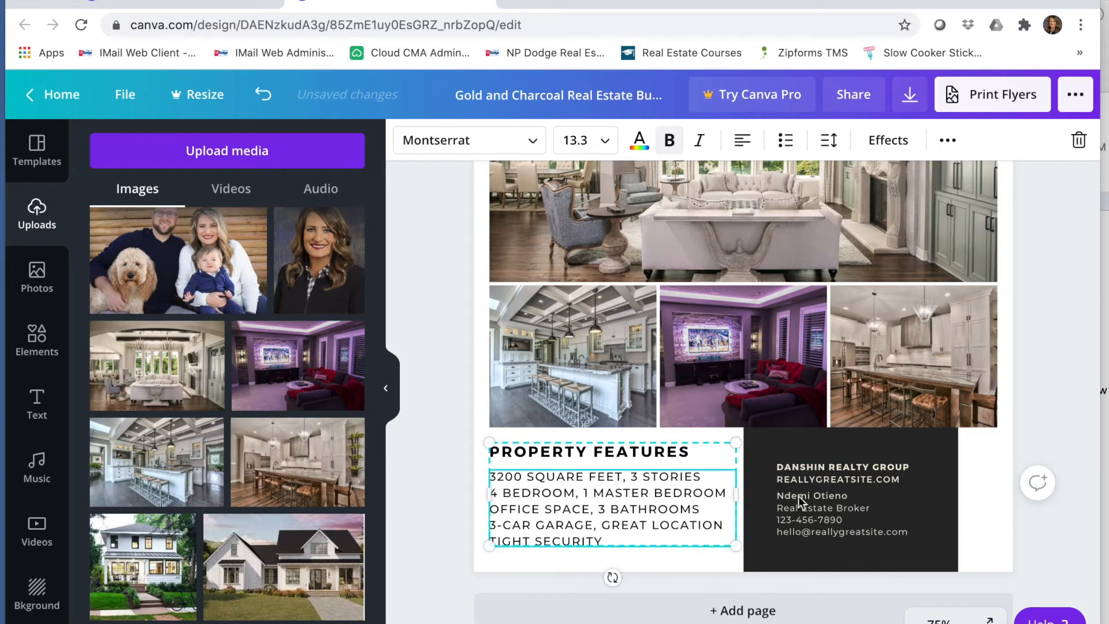
Step: Replace the realty group heading with the agent's name and NP DODGE REAL ESTATE
click(832, 503)
double_click(876, 479)
key(BackSpace)
key(BackSpace)
key(BackSpace)
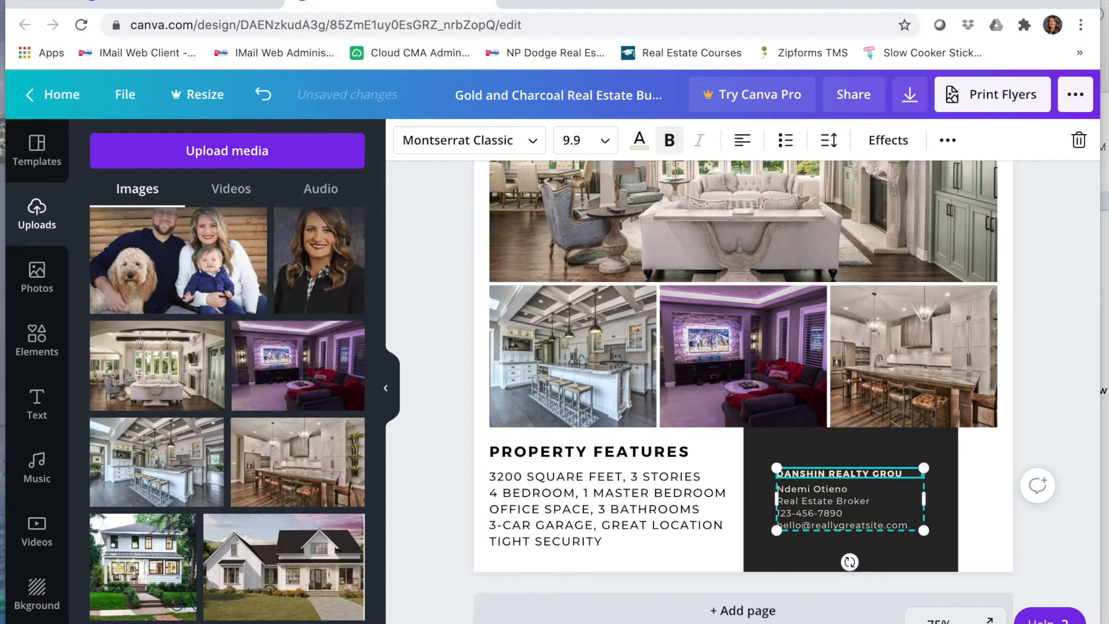
key(BackSpace)
key(BackSpace)
key(BackSpace)
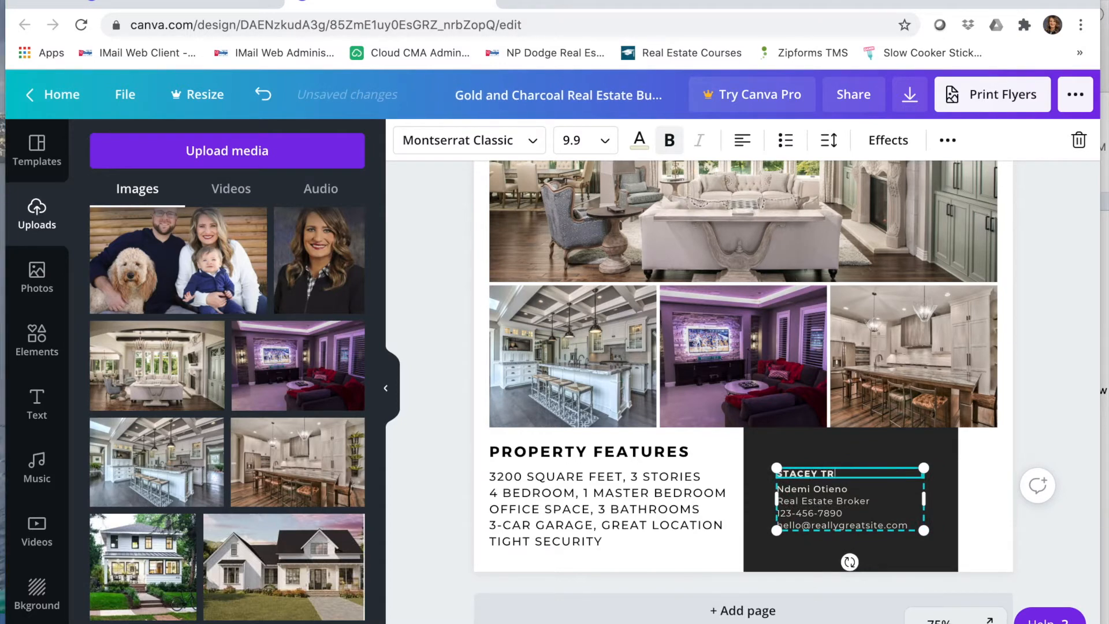
key(Return)
text(NP DODGE REAL ESTATE)
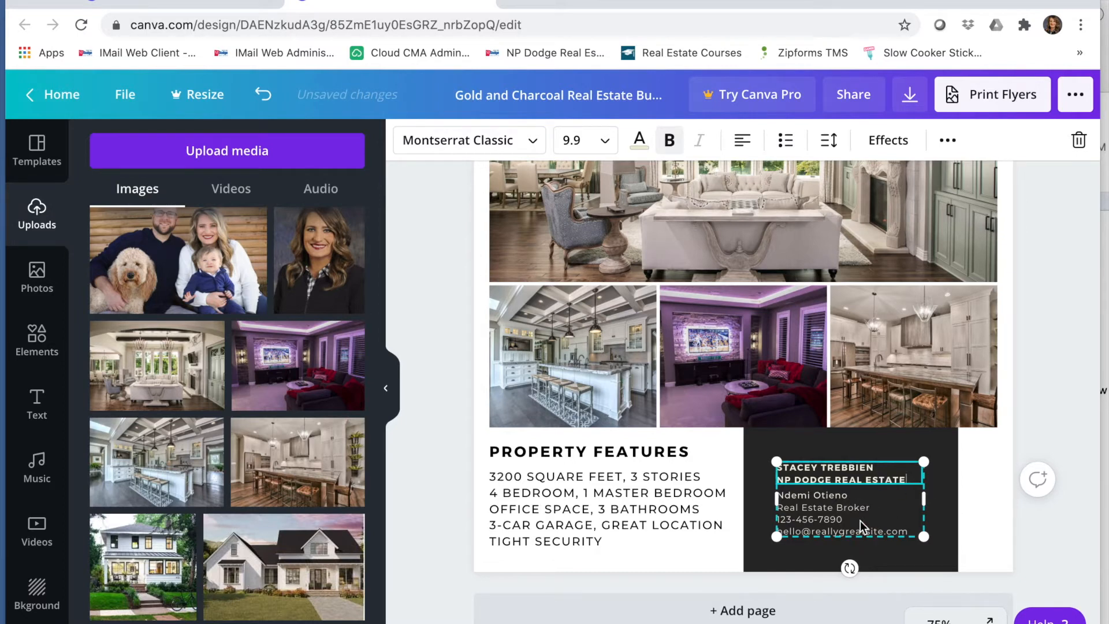
Step: Replace the sample contact name, title and phone lines with the agent's website and phone number
click(861, 522)
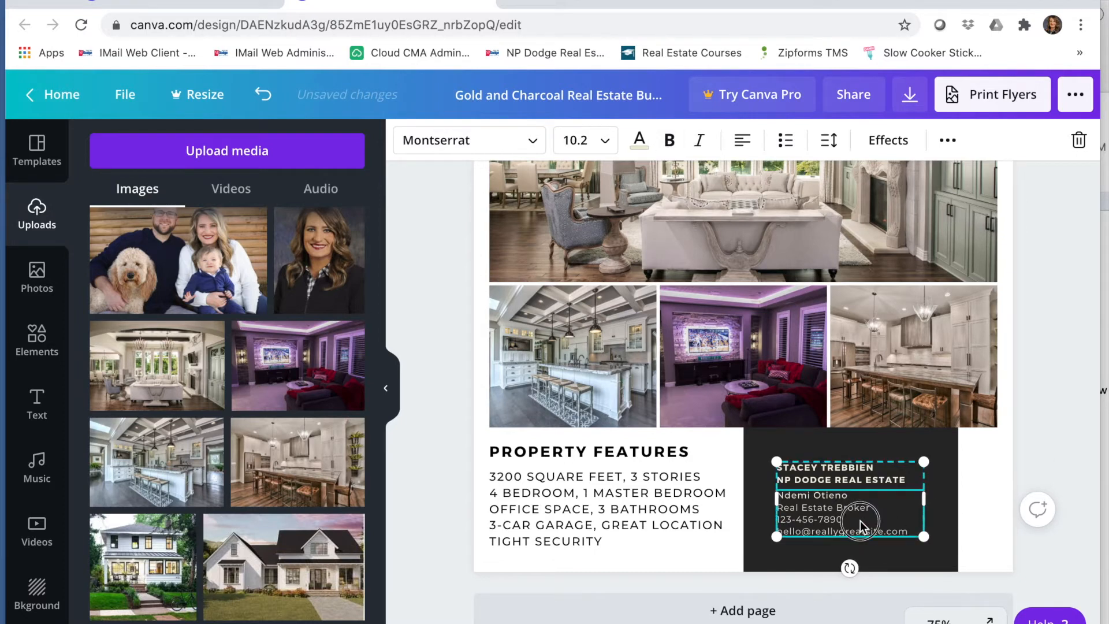
click(877, 507)
key(BackSpace)
key(BackSpace)
key(BackSpace)
key(BackSpace)
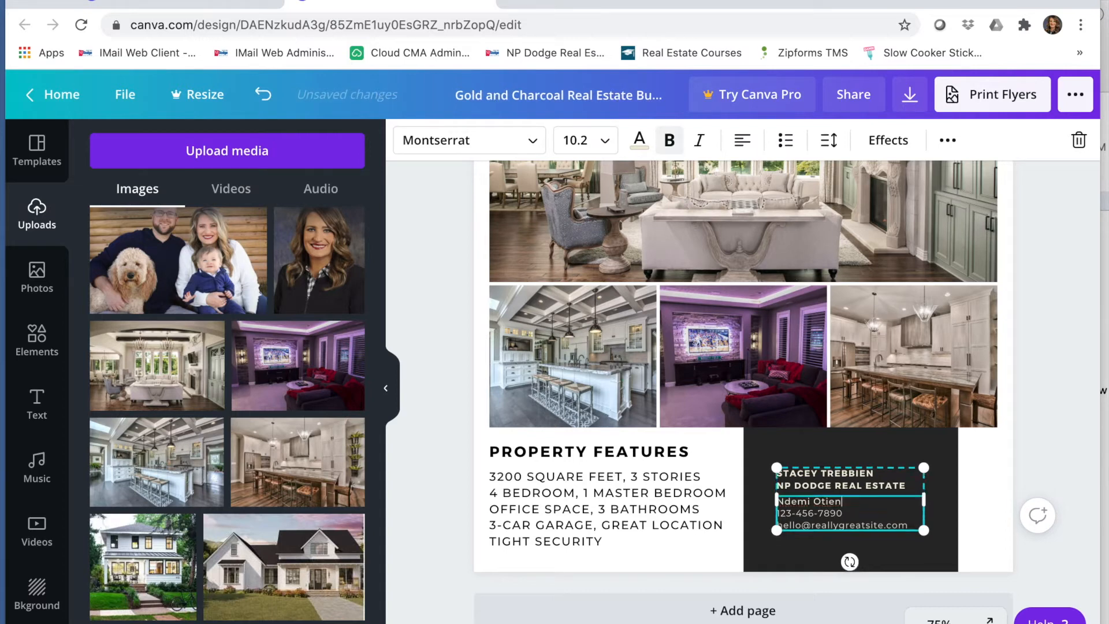
key(BackSpace)
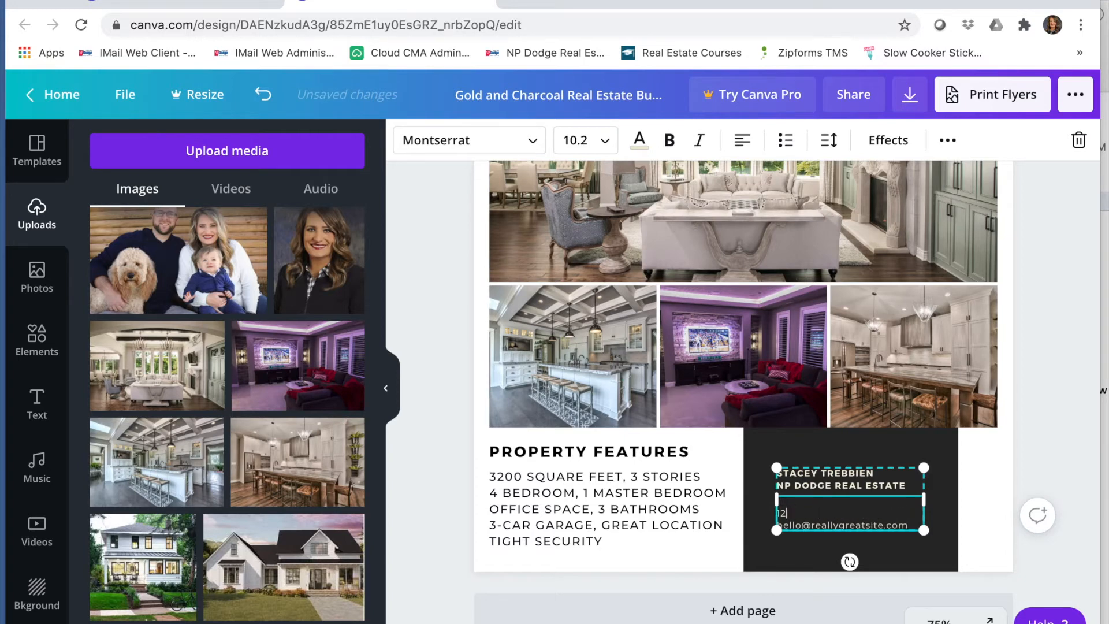
key(BackSpace)
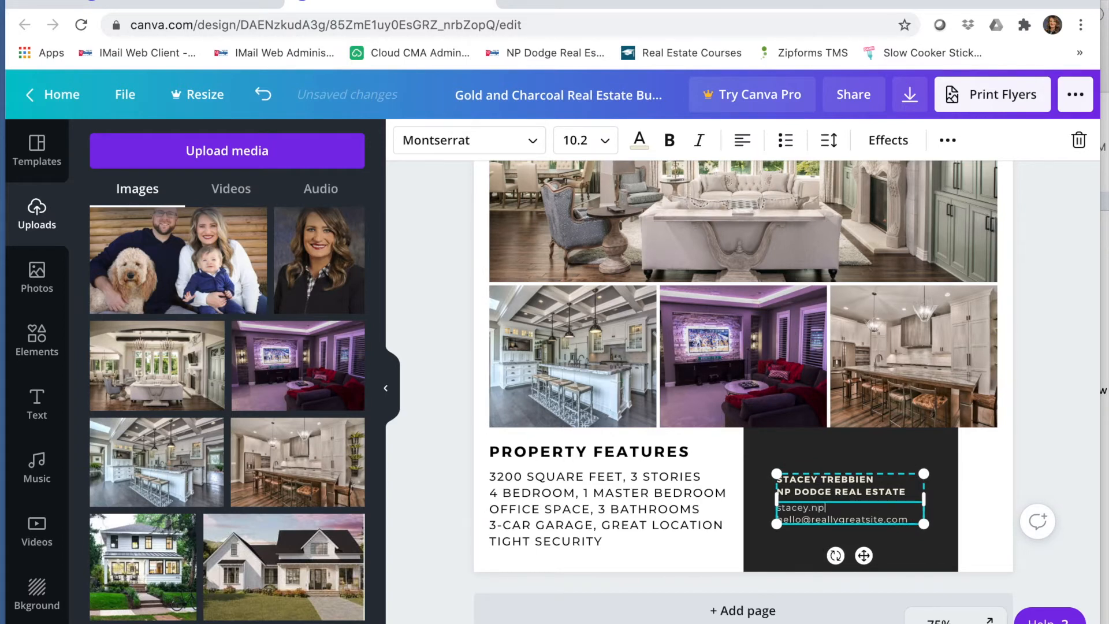
text(m)
key(Return)
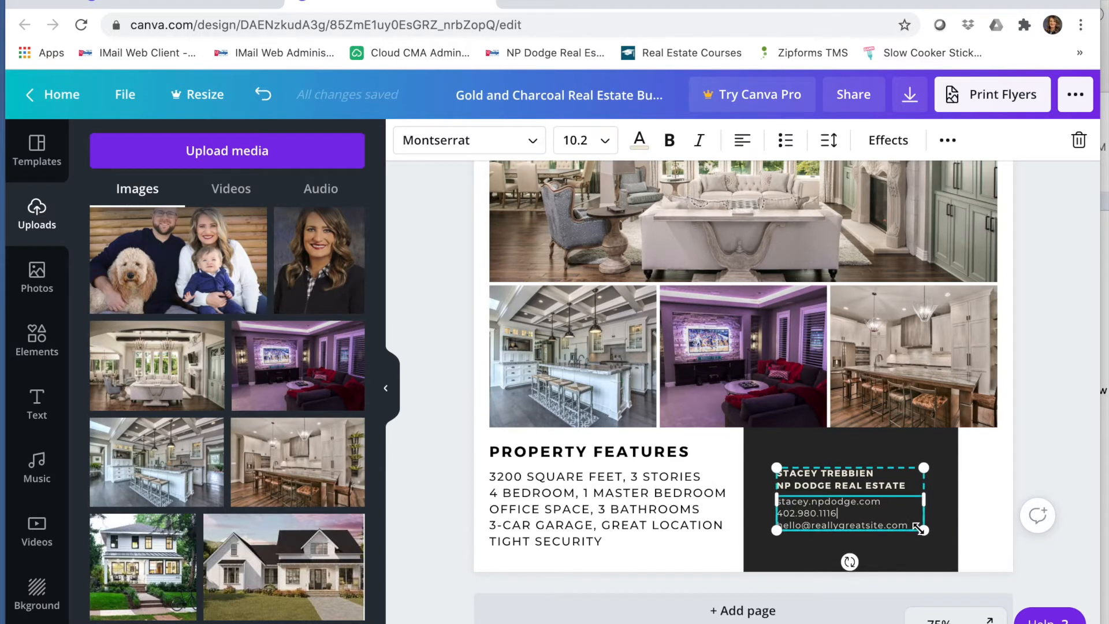
Step: Replace the sample e-mail address with the agent's e-mail address
drag(912, 524, 778, 524)
text(hel)
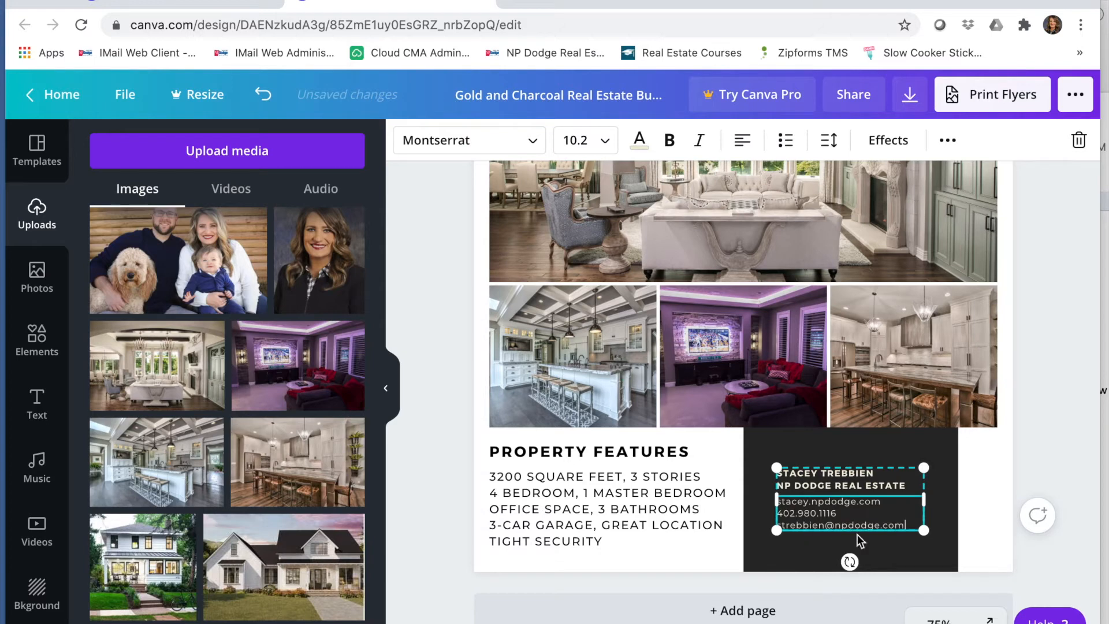
click(888, 549)
click(880, 535)
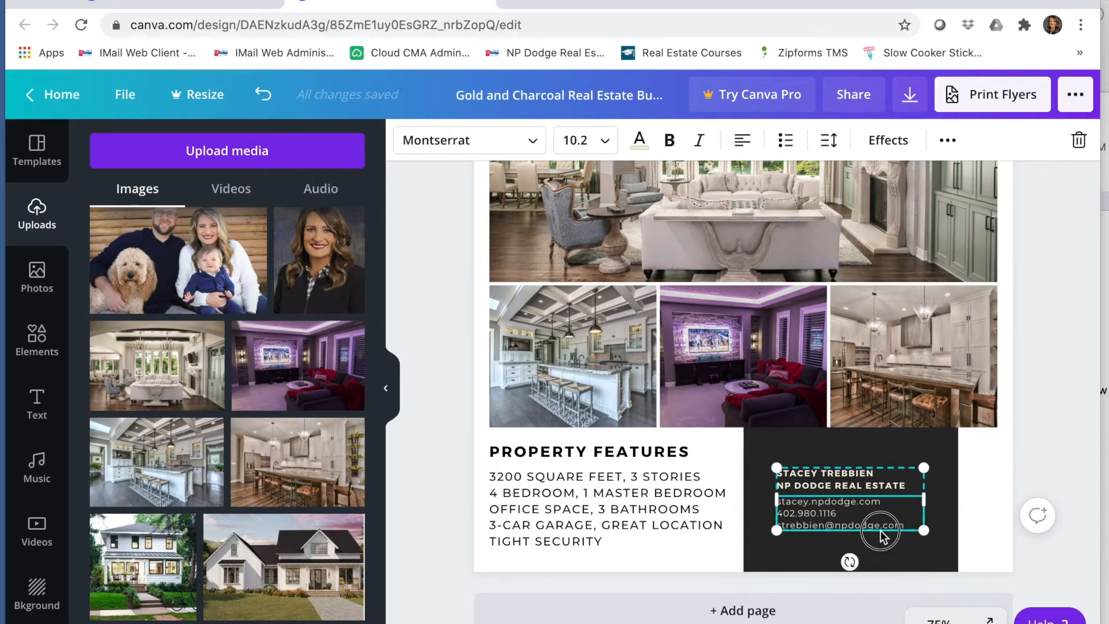
Step: Widen the dark contact box to the flyer's edge and shift the contact text within it
click(928, 490)
drag(827, 501, 892, 519)
click(949, 448)
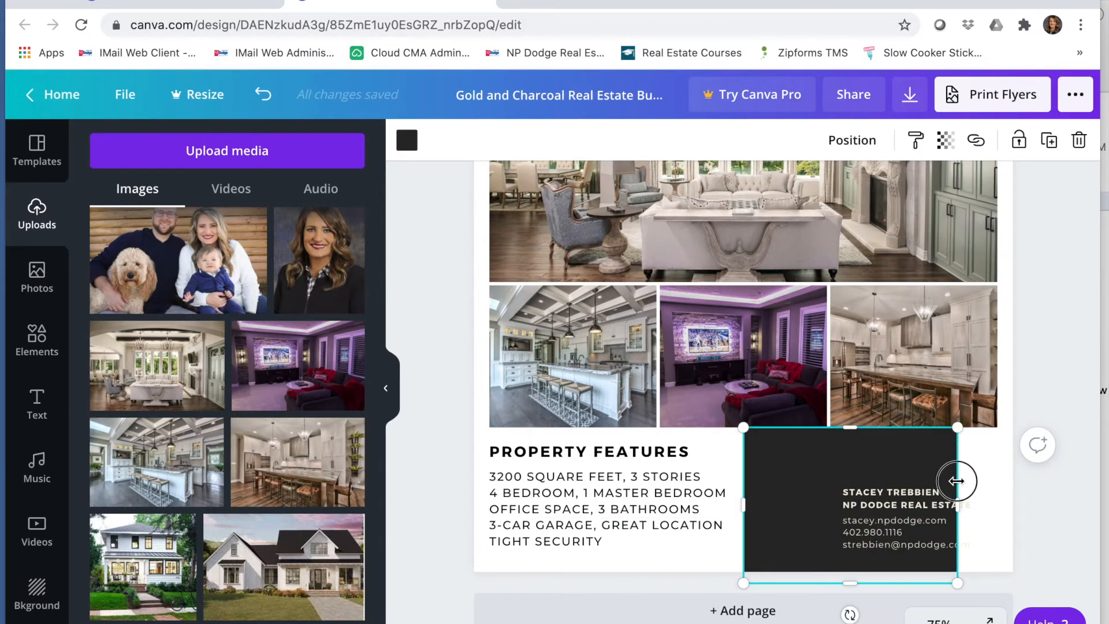
drag(956, 481, 1012, 480)
mouse_move(916, 526)
mouse_down()
mouse_move(927, 522)
mouse_move(934, 538)
mouse_up()
Step: Add the agent's headshot photo into the contact box and position it beside the contact text
drag(718, 404, 775, 472)
drag(737, 411, 792, 463)
drag(987, 429, 936, 495)
drag(830, 538, 808, 448)
drag(750, 618, 830, 512)
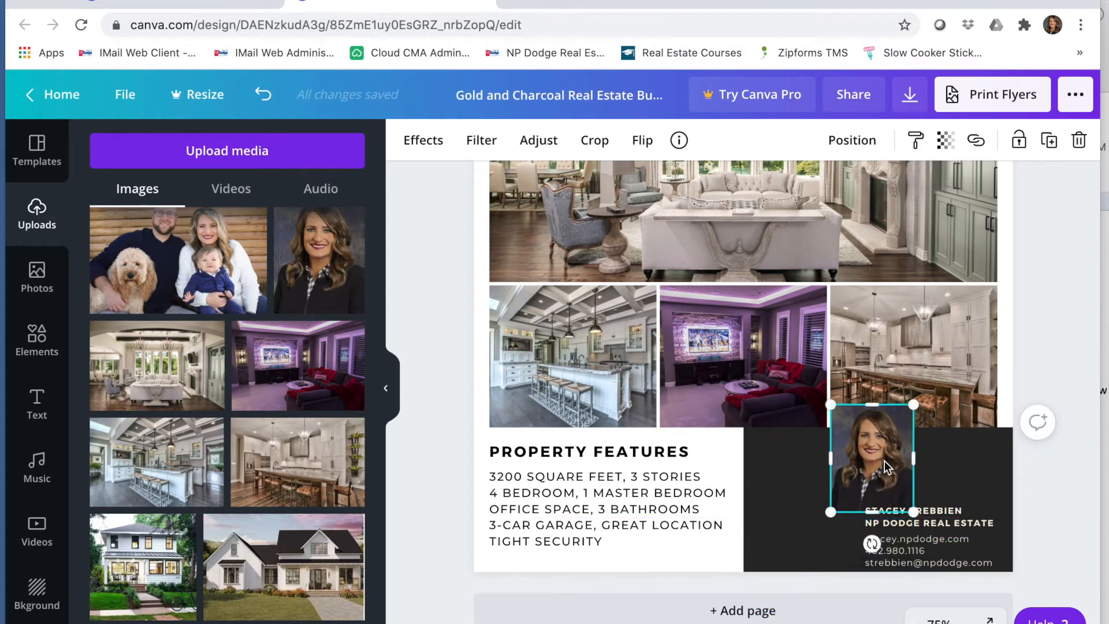
drag(871, 473, 819, 515)
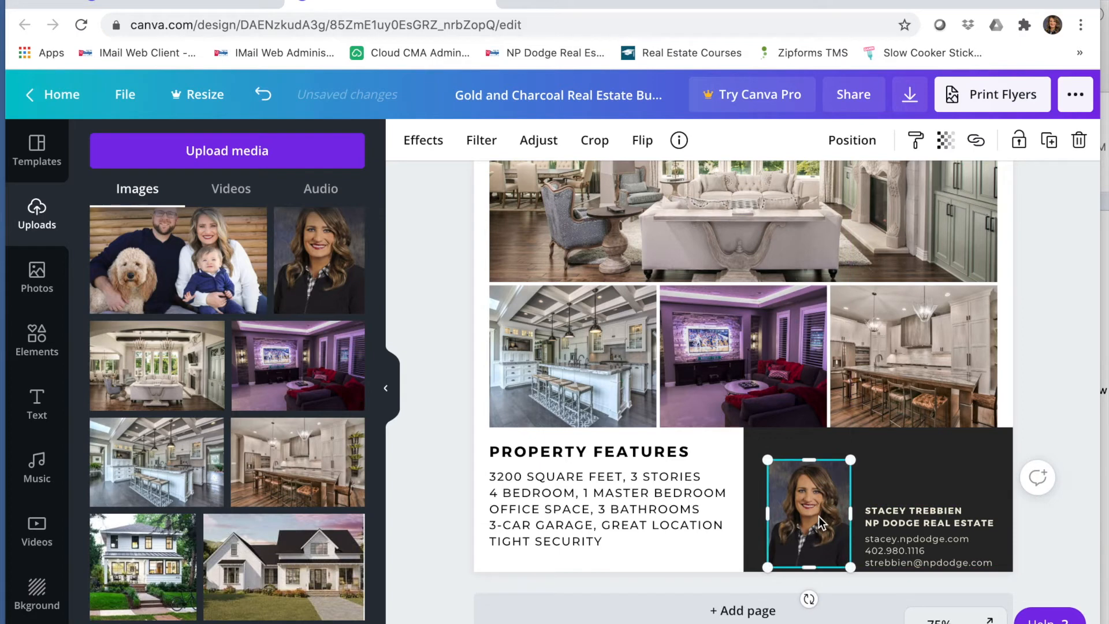
Step: Narrow the dark contact box to line up with the photos' edge
click(729, 560)
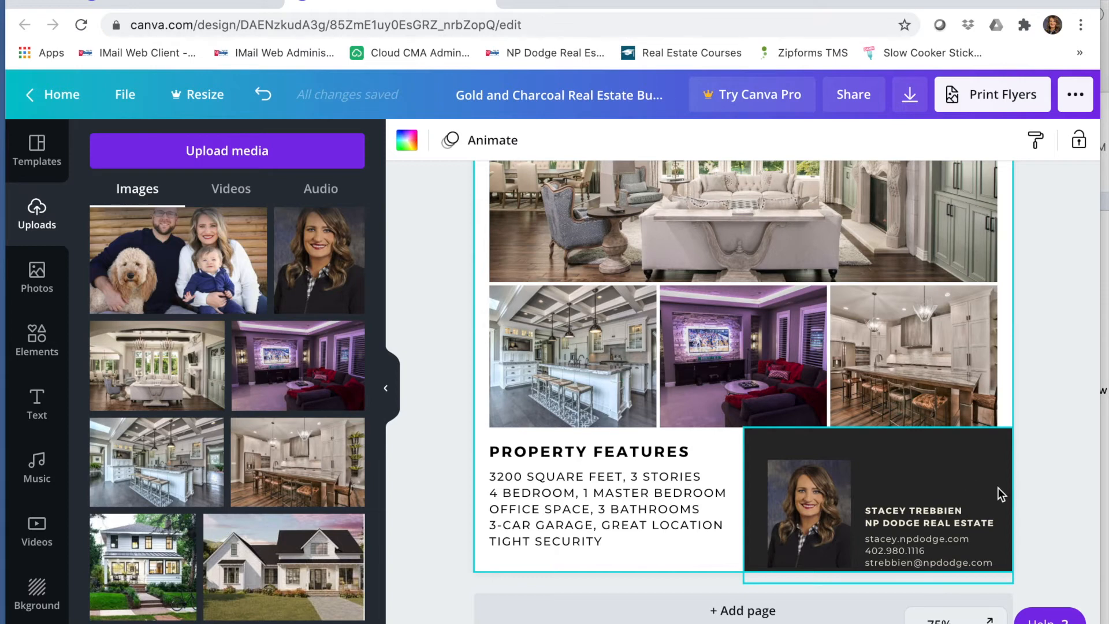
click(1012, 498)
drag(1011, 497, 994, 499)
click(1020, 501)
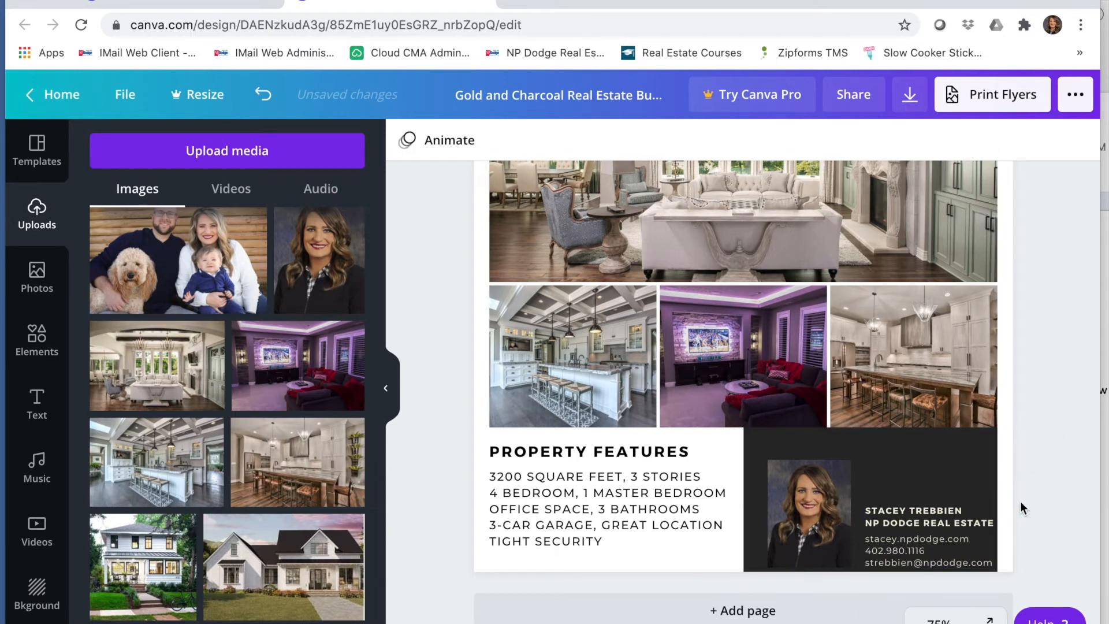
Step: Give the headline box at the top a custom dark navy background, #0E0E34
scroll(764, 411, up, 3)
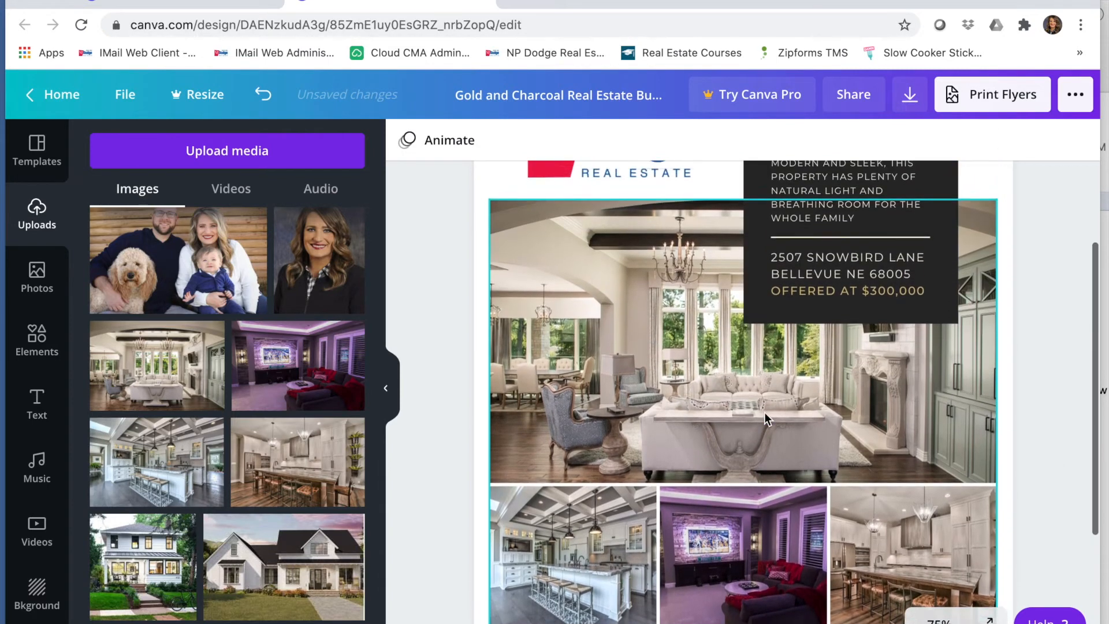
scroll(764, 411, up, 2)
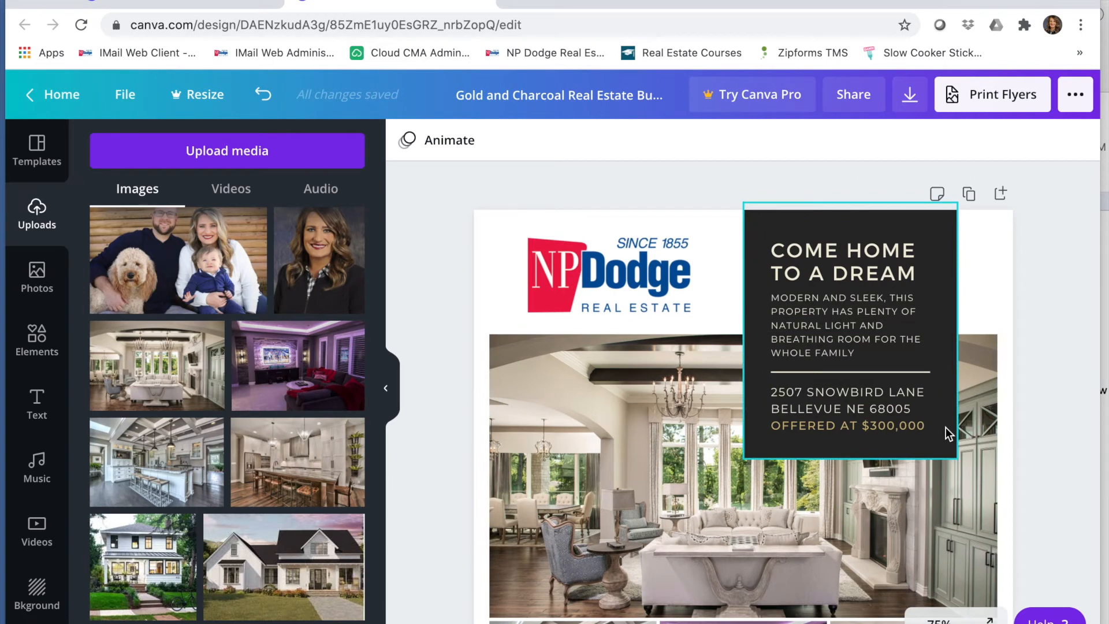
click(945, 427)
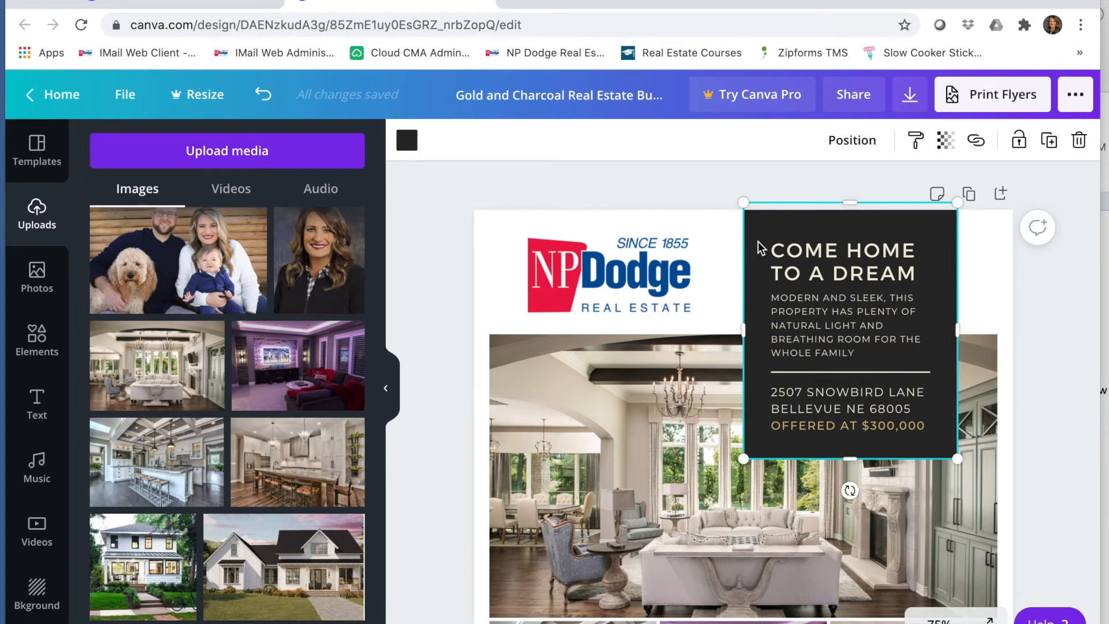
click(407, 140)
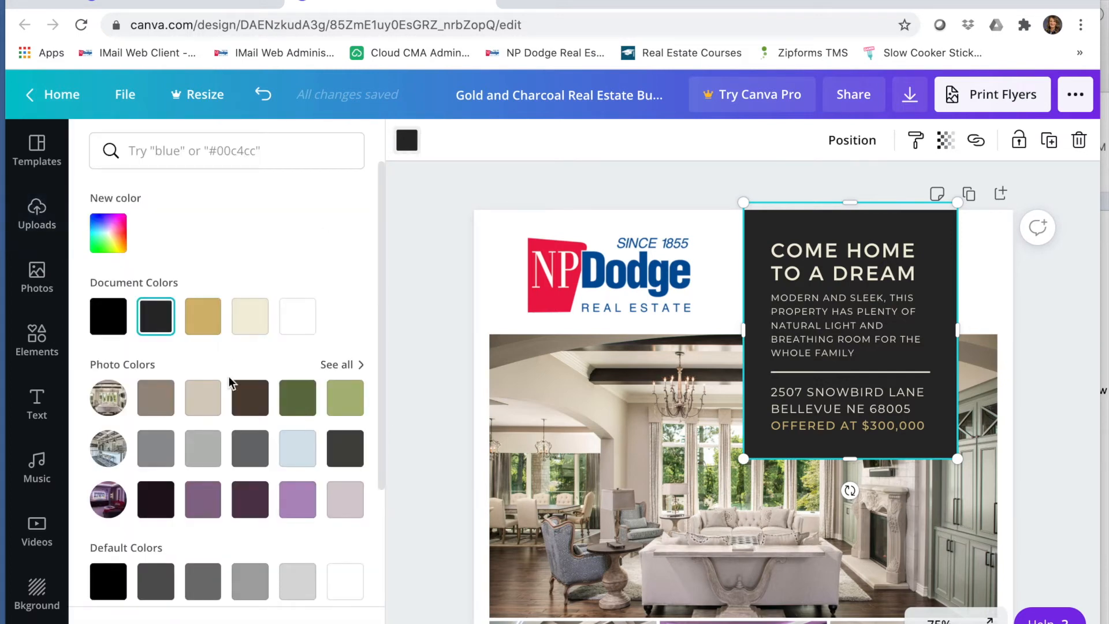
click(108, 233)
click(264, 386)
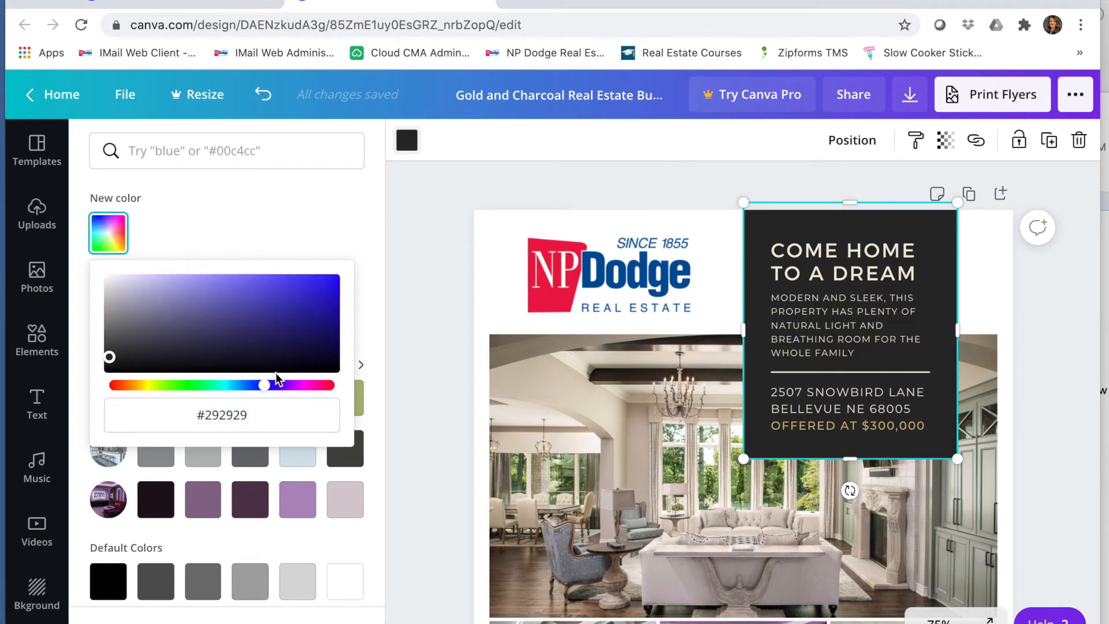
click(270, 386)
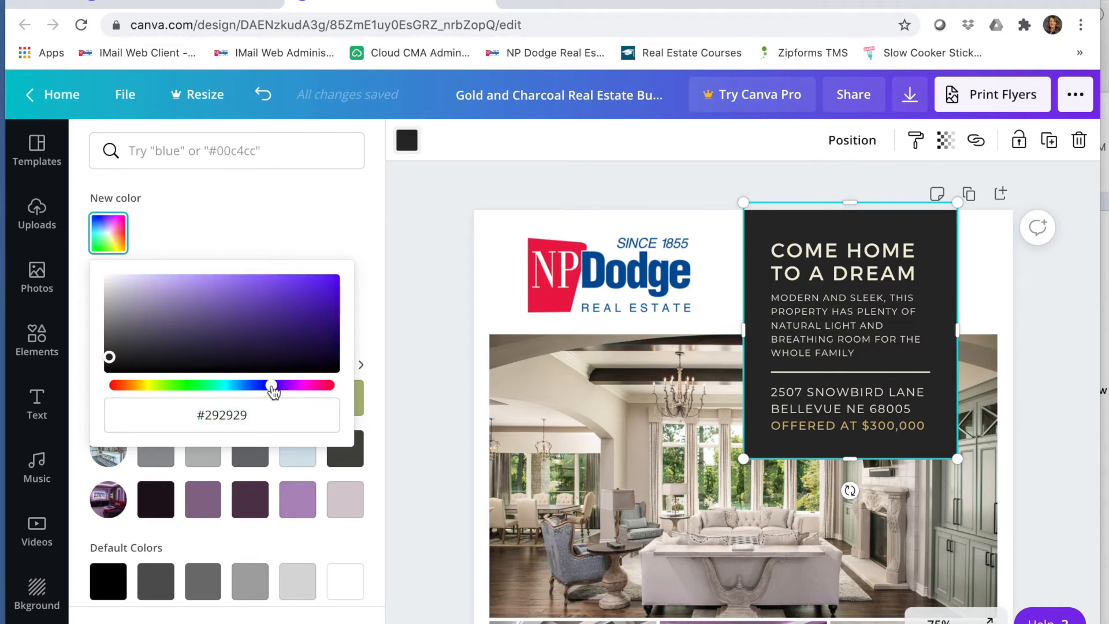
click(276, 353)
drag(269, 386, 258, 386)
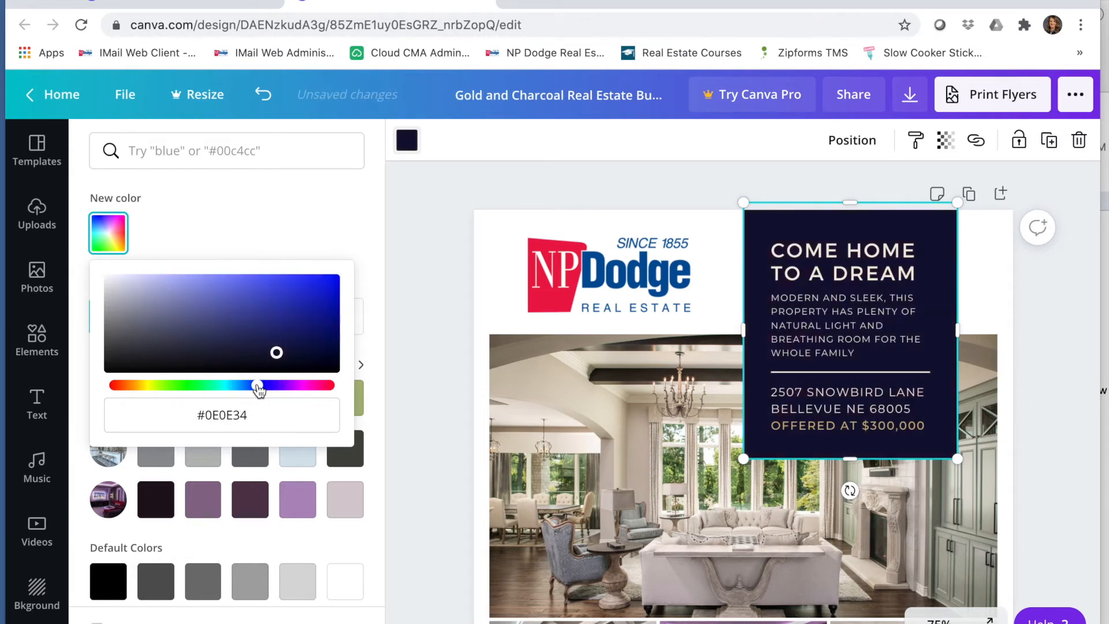
Step: Adjust the headline box's custom color to a brighter blue, #2E24AB
click(268, 323)
click(289, 307)
click(302, 319)
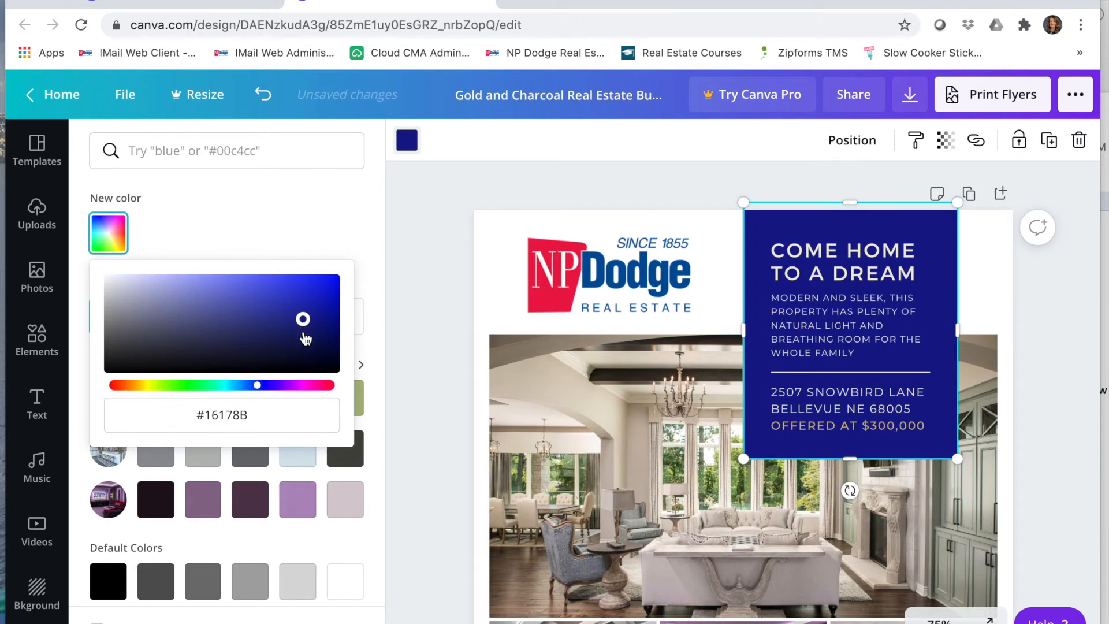
click(307, 340)
click(293, 339)
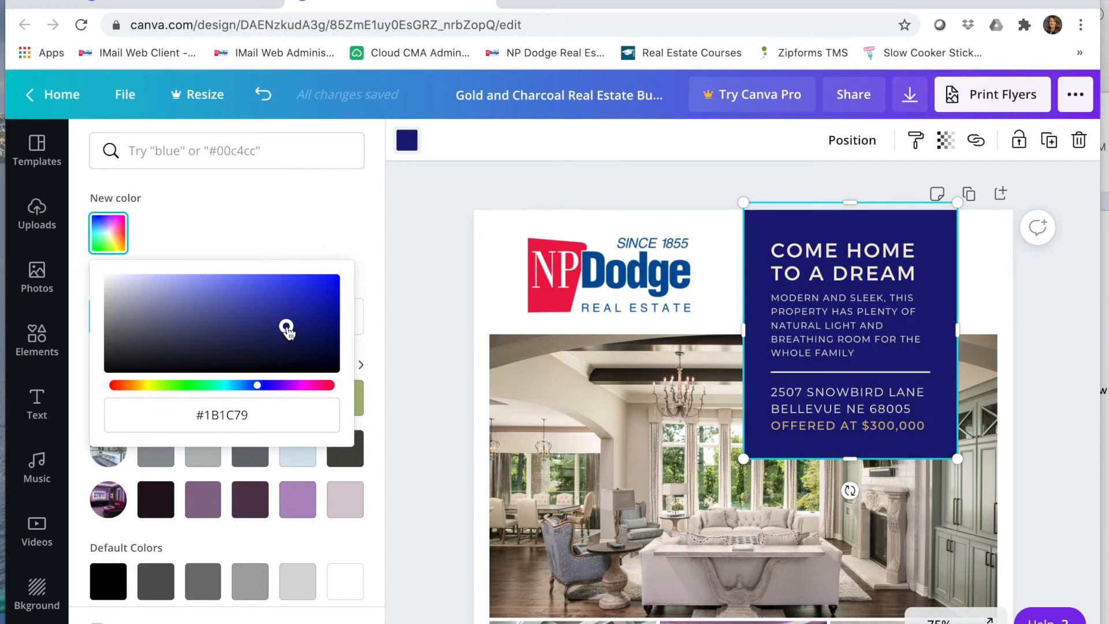
click(307, 333)
click(308, 322)
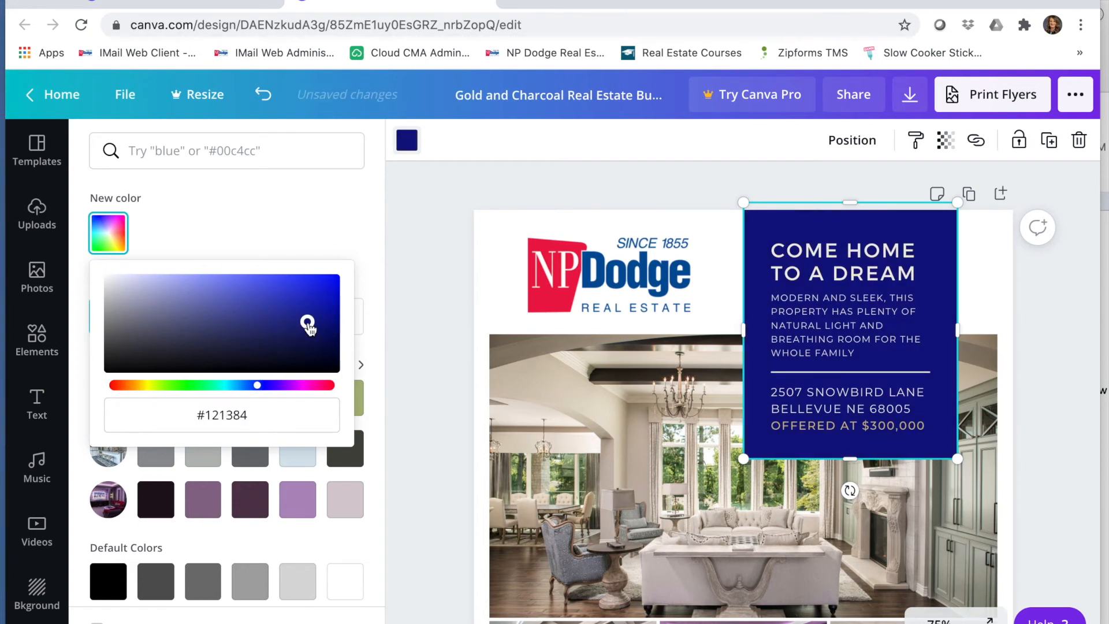
drag(264, 393, 253, 392)
click(290, 307)
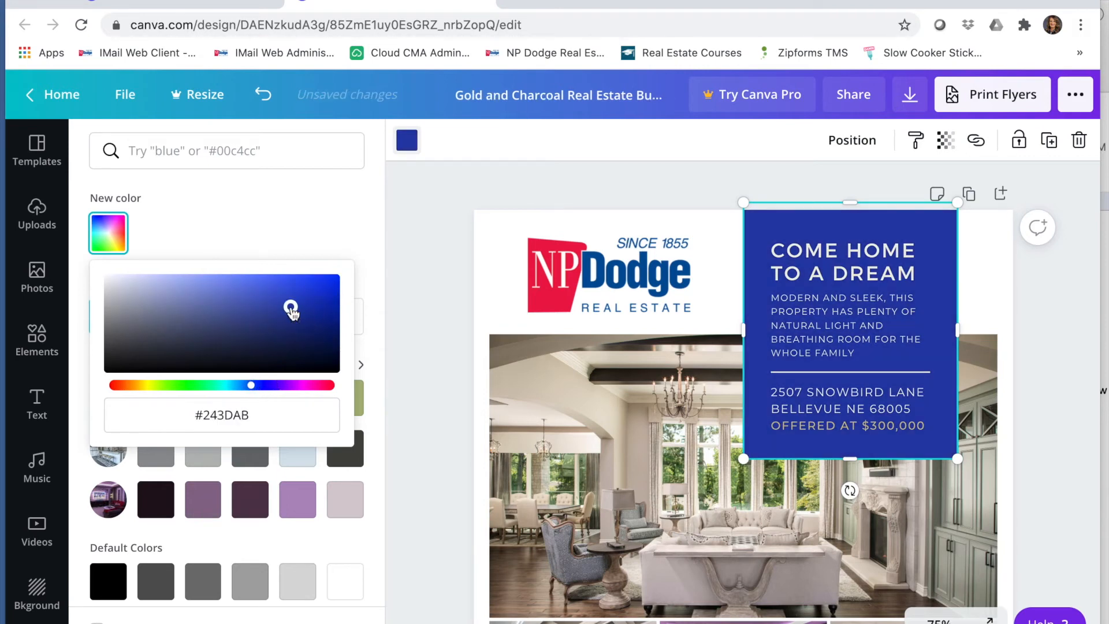
click(269, 385)
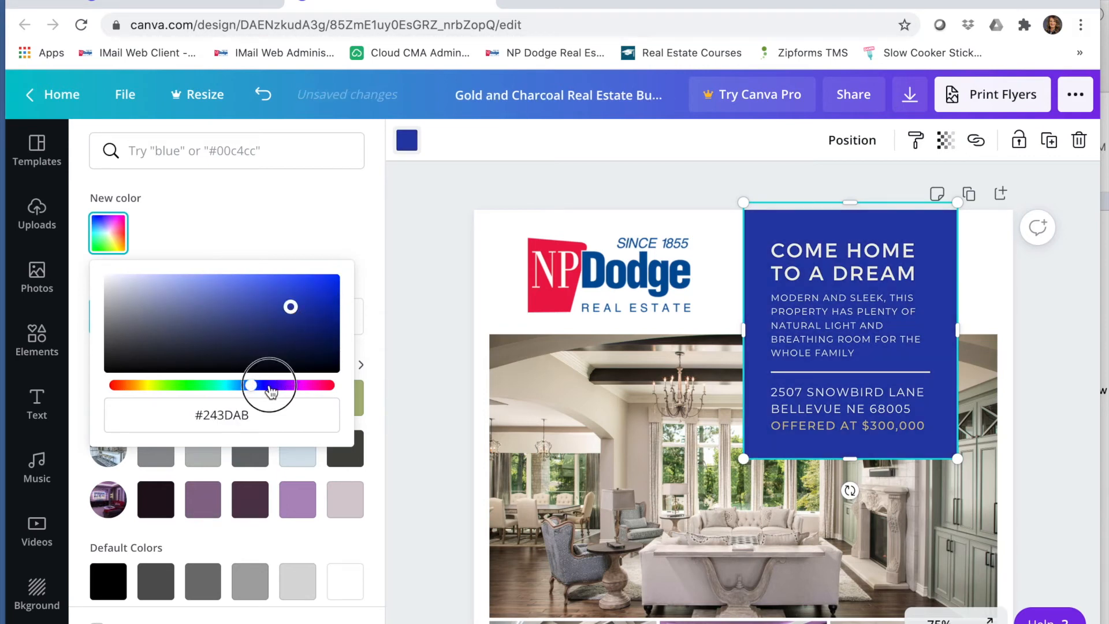
drag(265, 385, 255, 392)
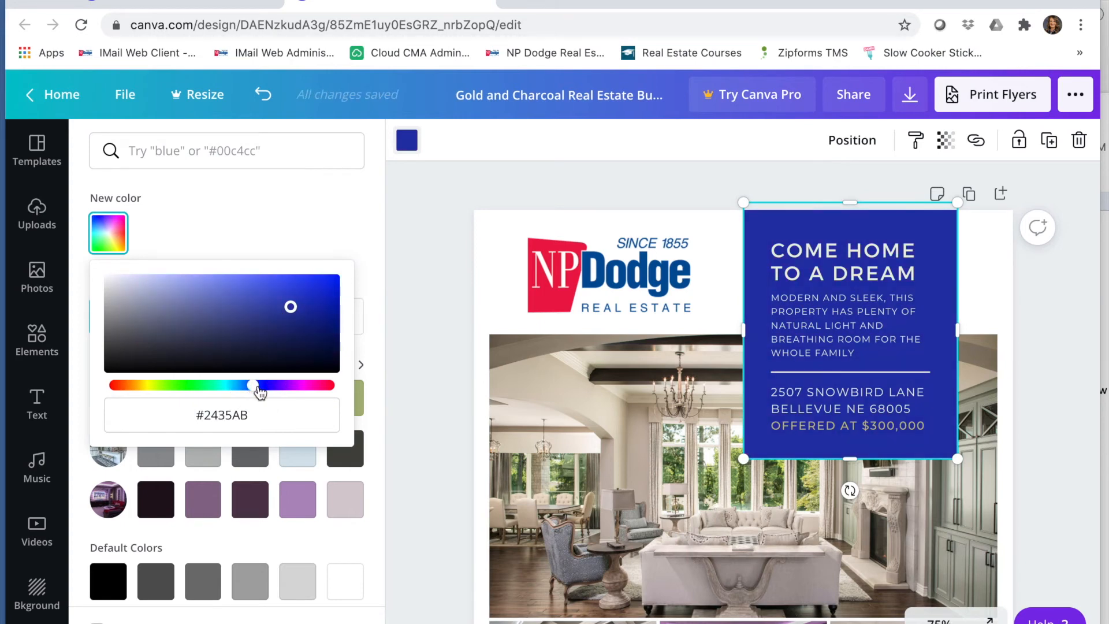
click(262, 387)
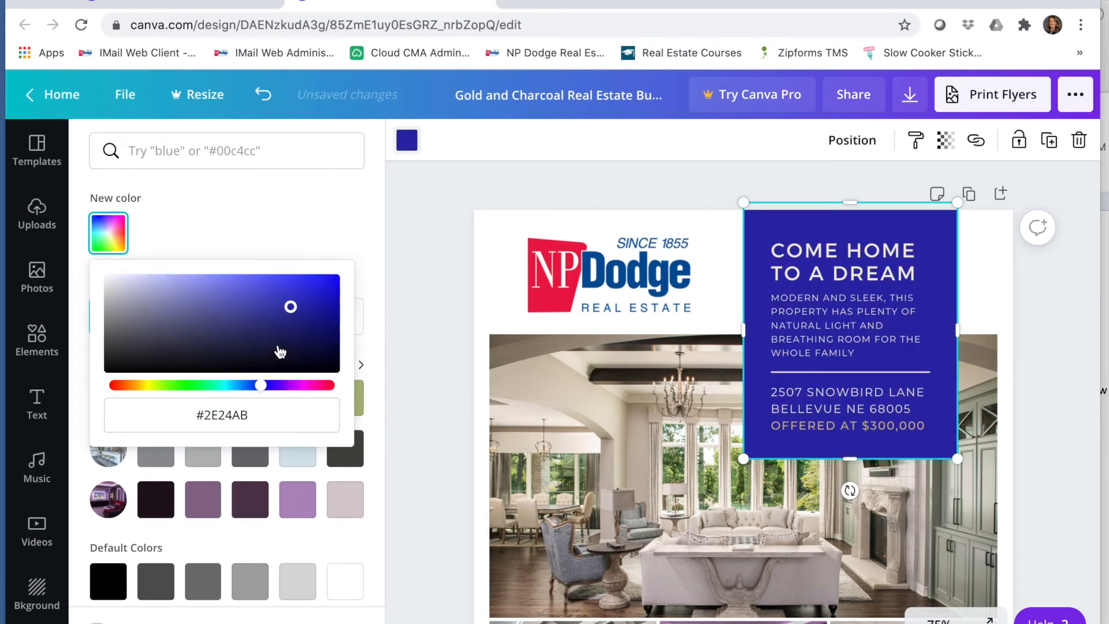
click(248, 387)
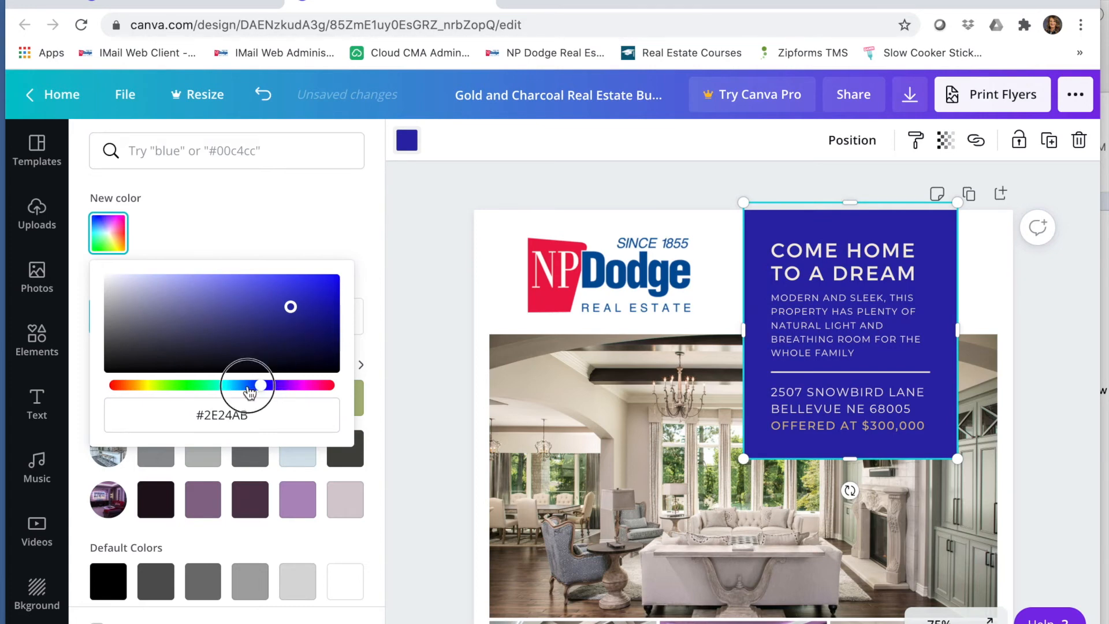
Step: Set the headline box's background to the dark navy #112E76
click(305, 327)
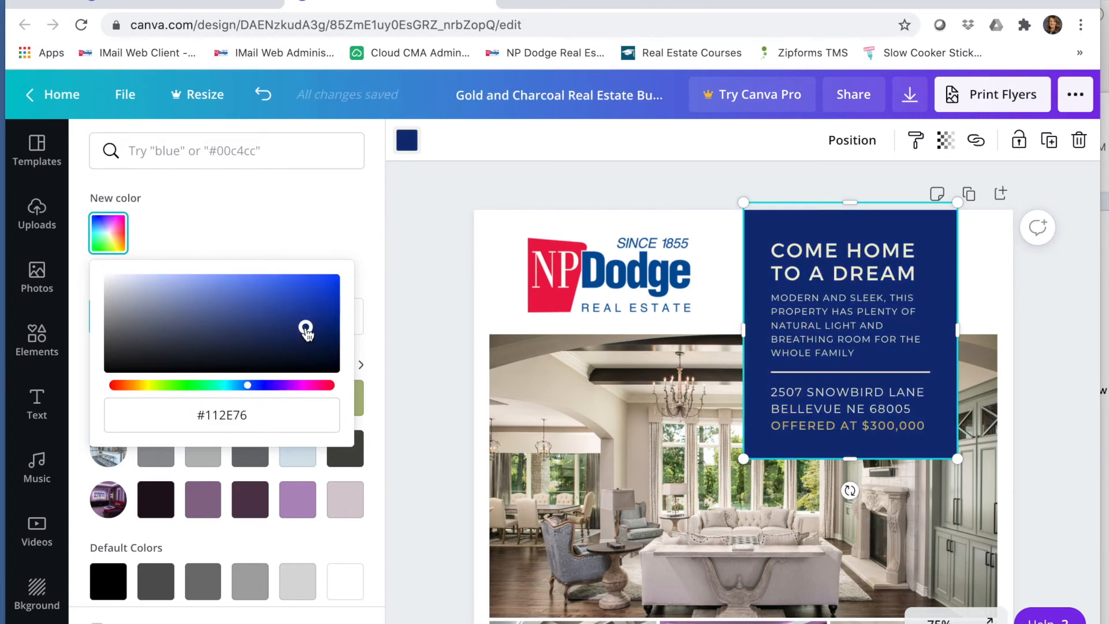
click(719, 265)
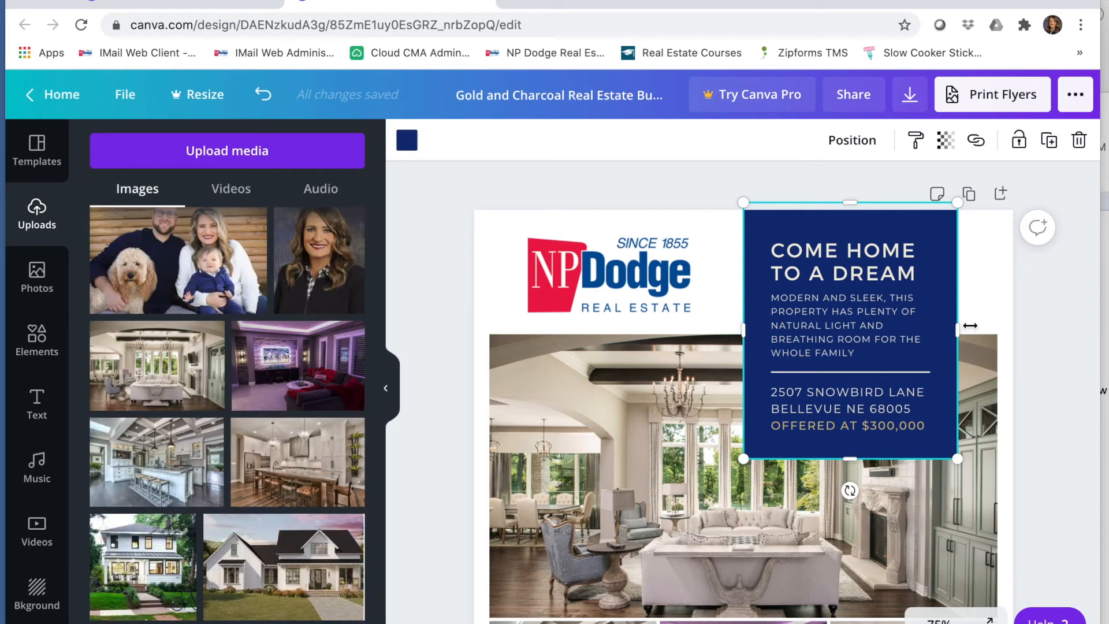
click(992, 310)
scroll(993, 309, down, 2)
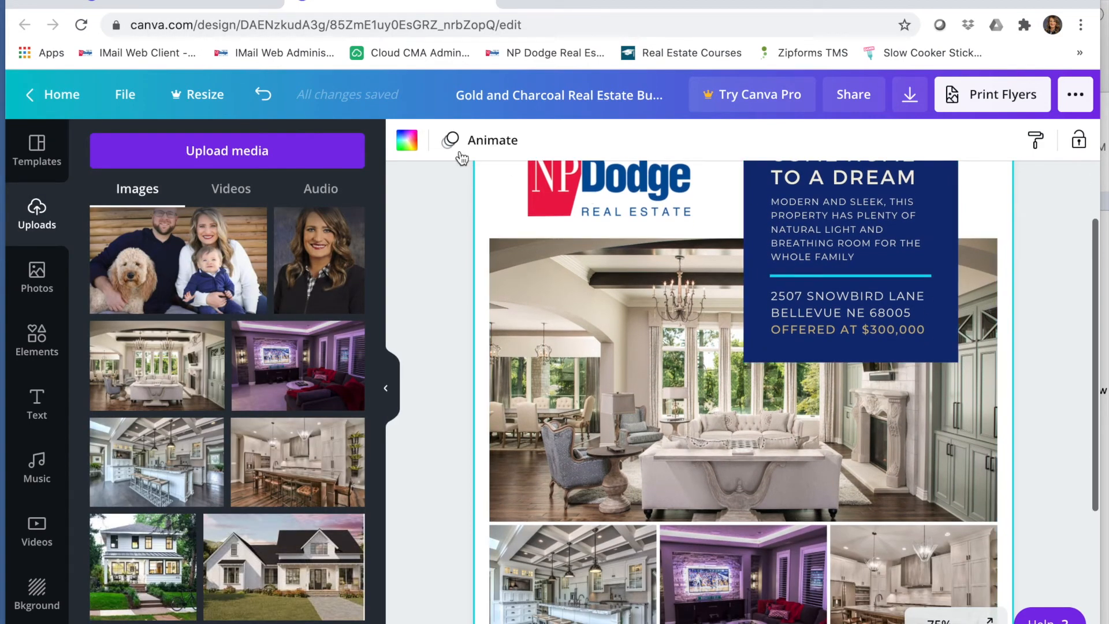
click(407, 140)
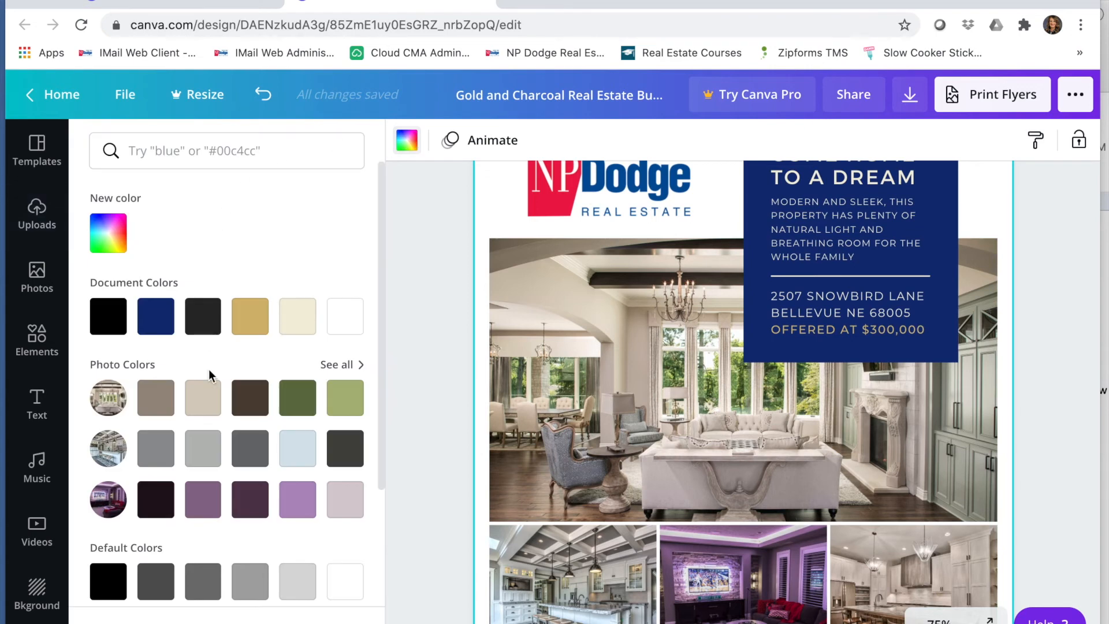
scroll(209, 369, down, 3)
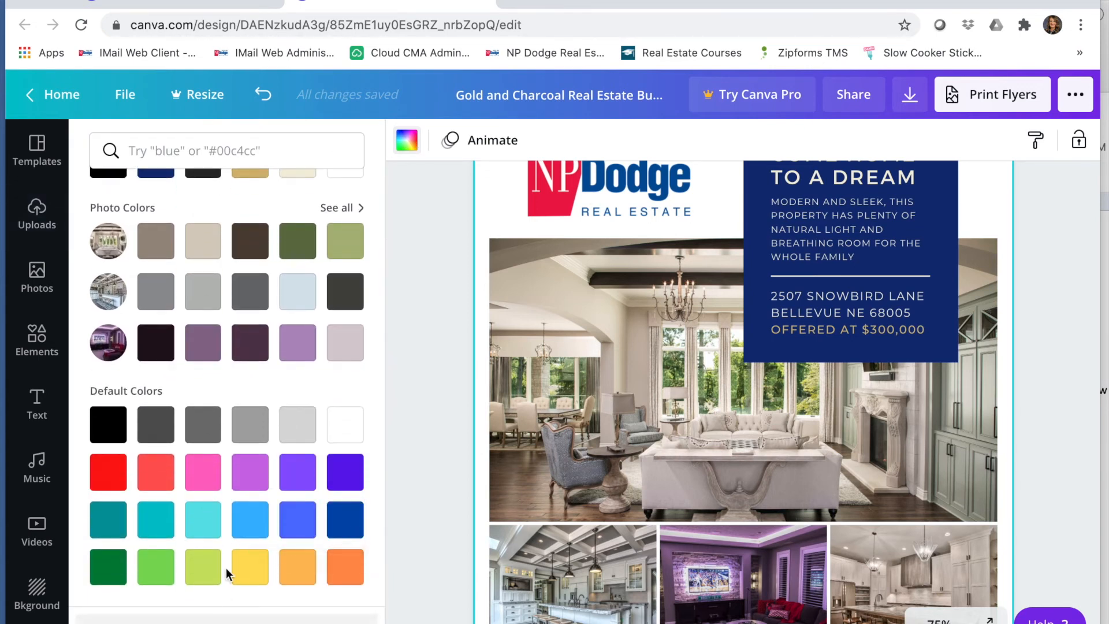
scroll(236, 520, up, 3)
scroll(236, 521, down, 3)
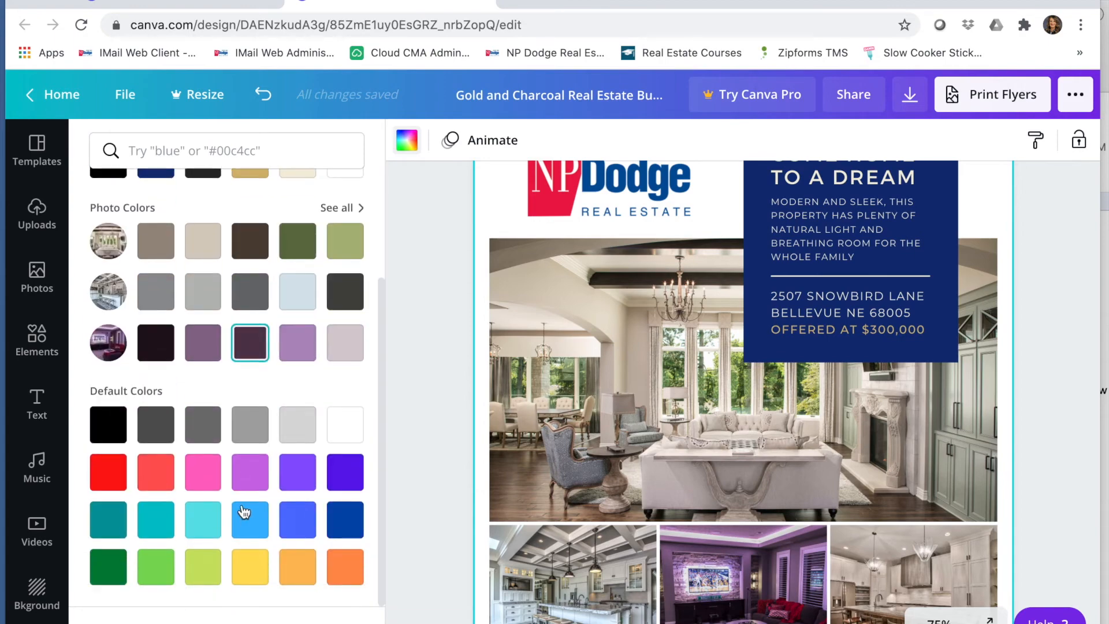
scroll(885, 456, down, 4)
Step: Fill the agent contact box with the navy document color #112e76
click(907, 484)
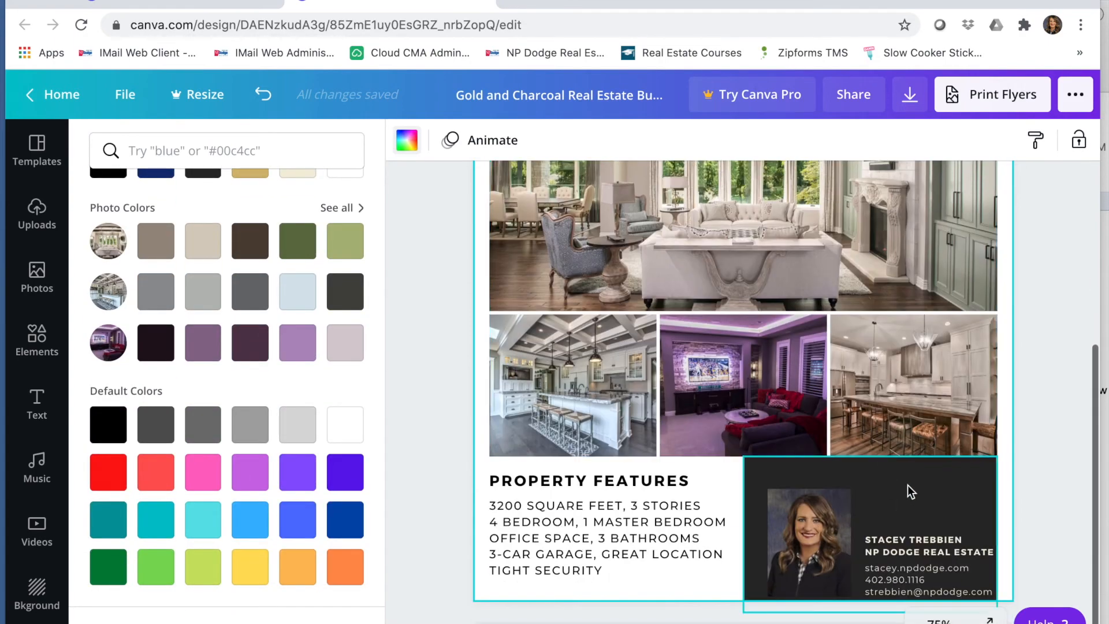
click(407, 140)
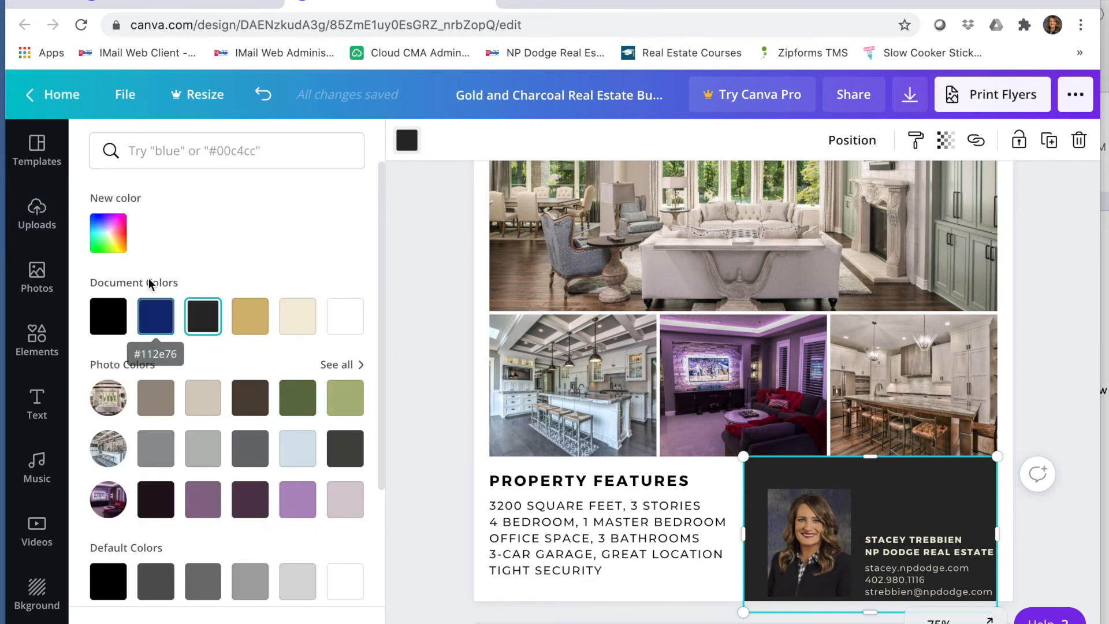
click(167, 315)
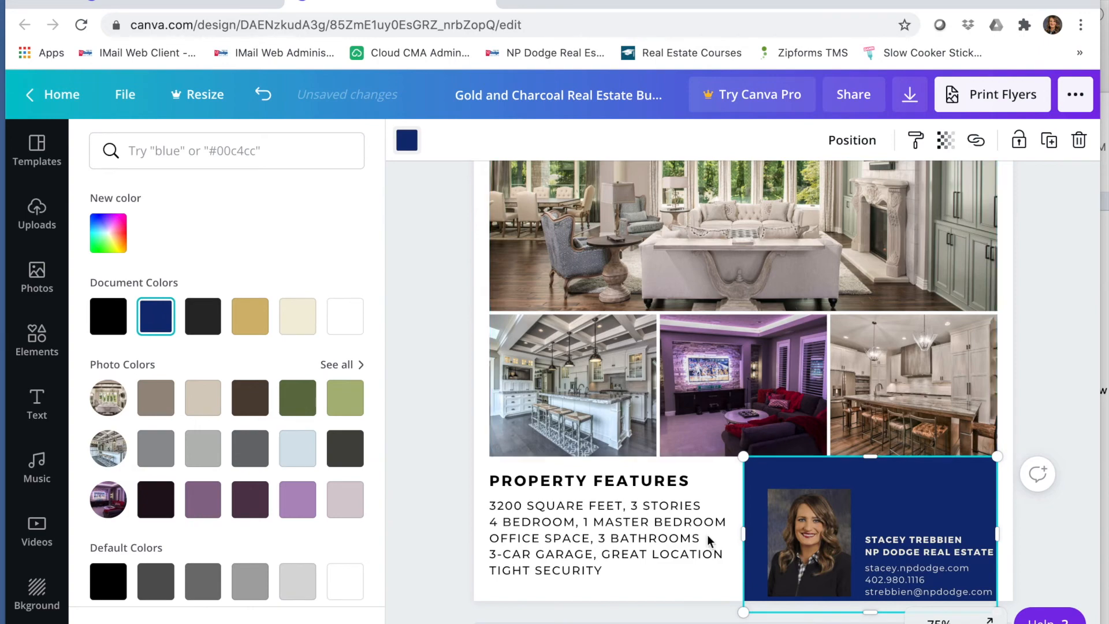
Step: Color the property features list text navy to match the brand color
click(599, 560)
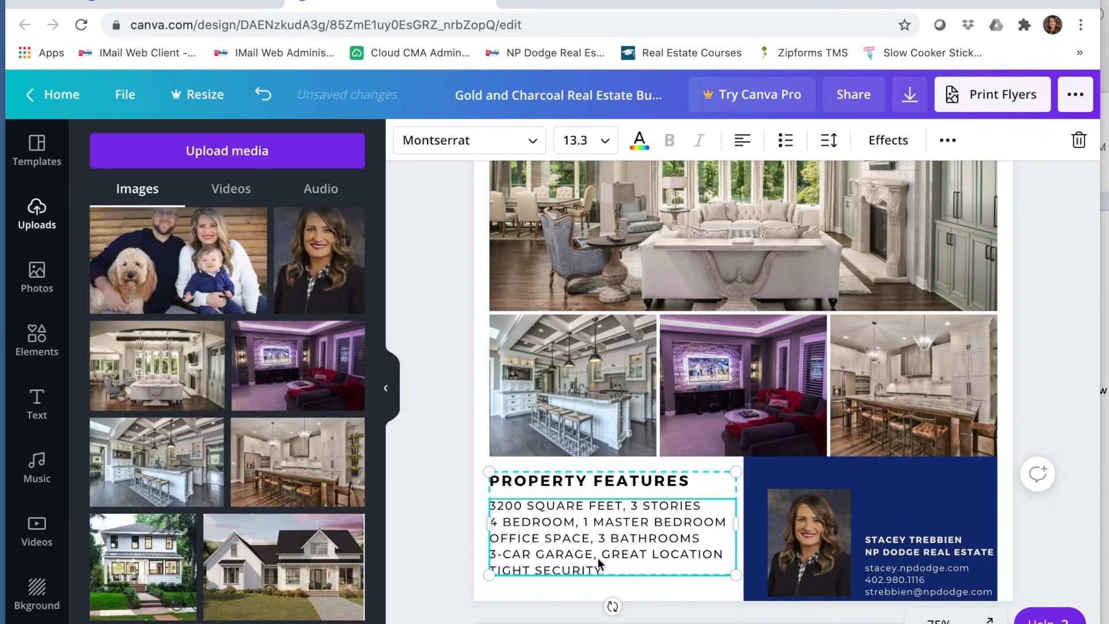
click(639, 140)
click(154, 315)
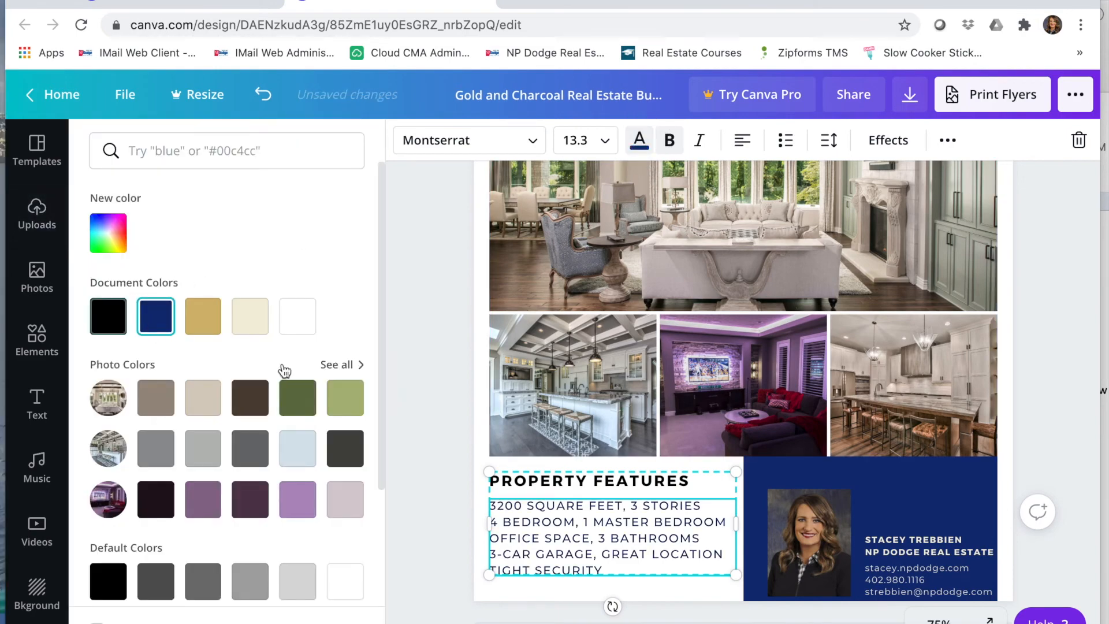
Step: Color the PROPERTY FEATURES heading navy as well
click(543, 483)
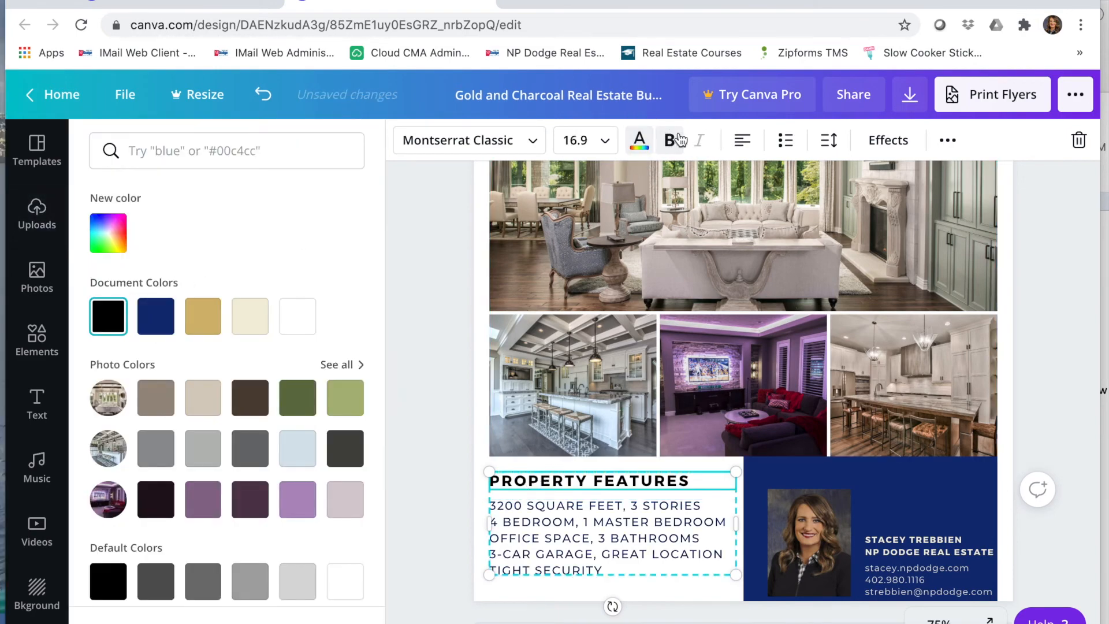
click(638, 140)
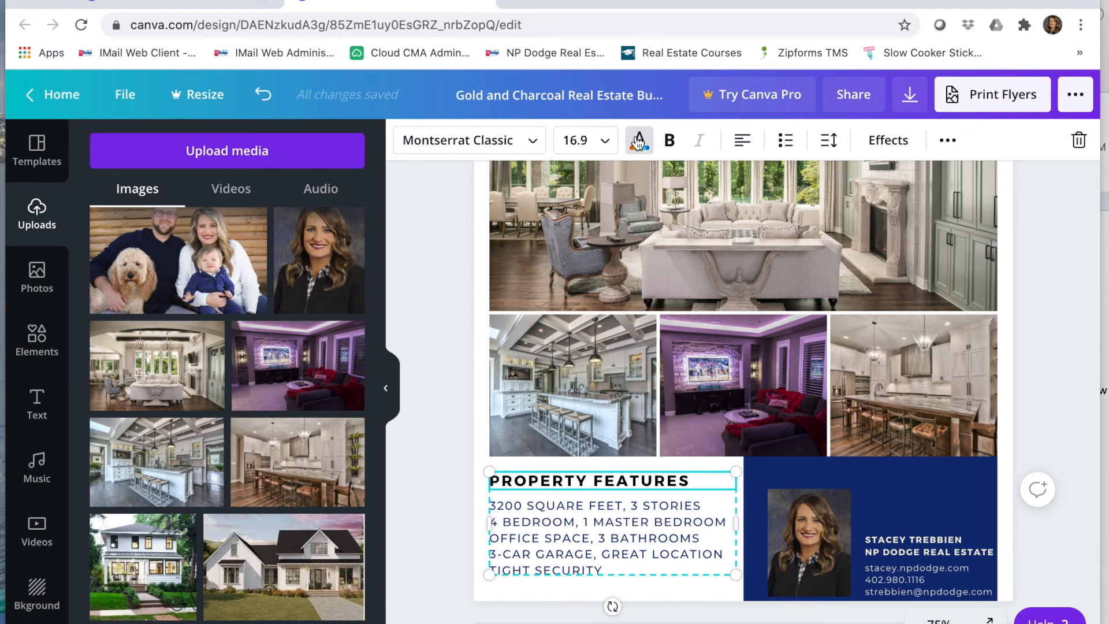
click(630, 142)
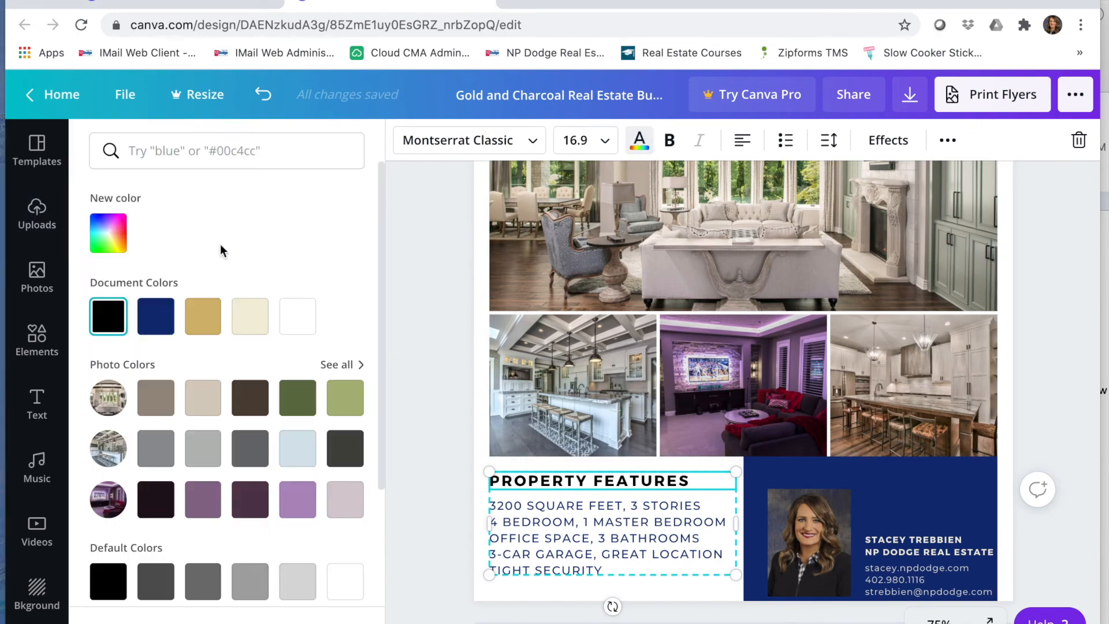
click(165, 329)
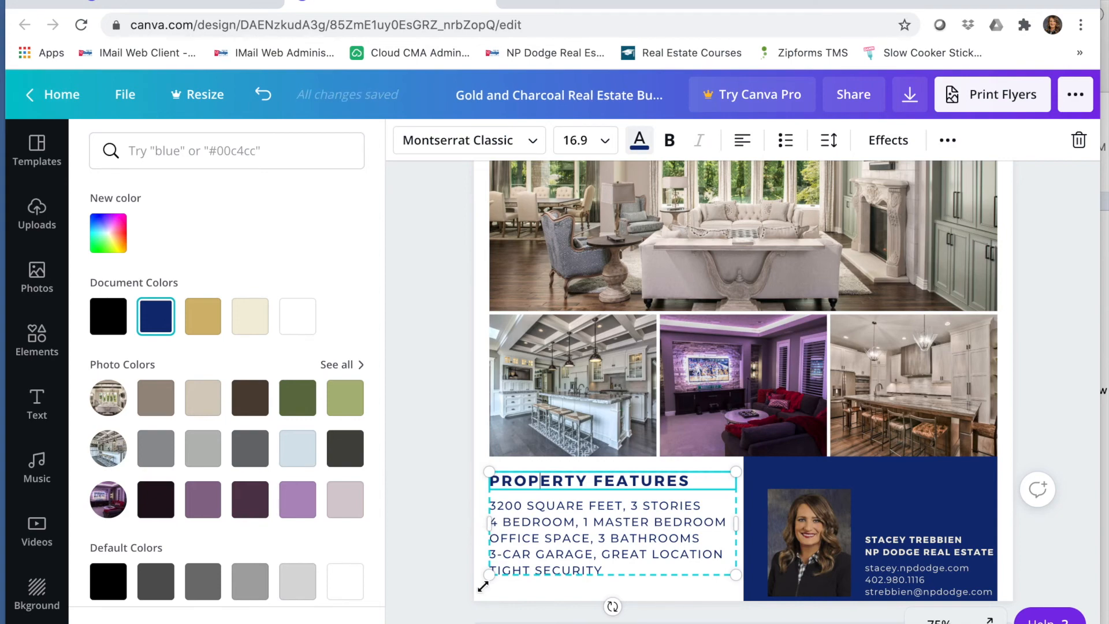
click(549, 592)
click(549, 592)
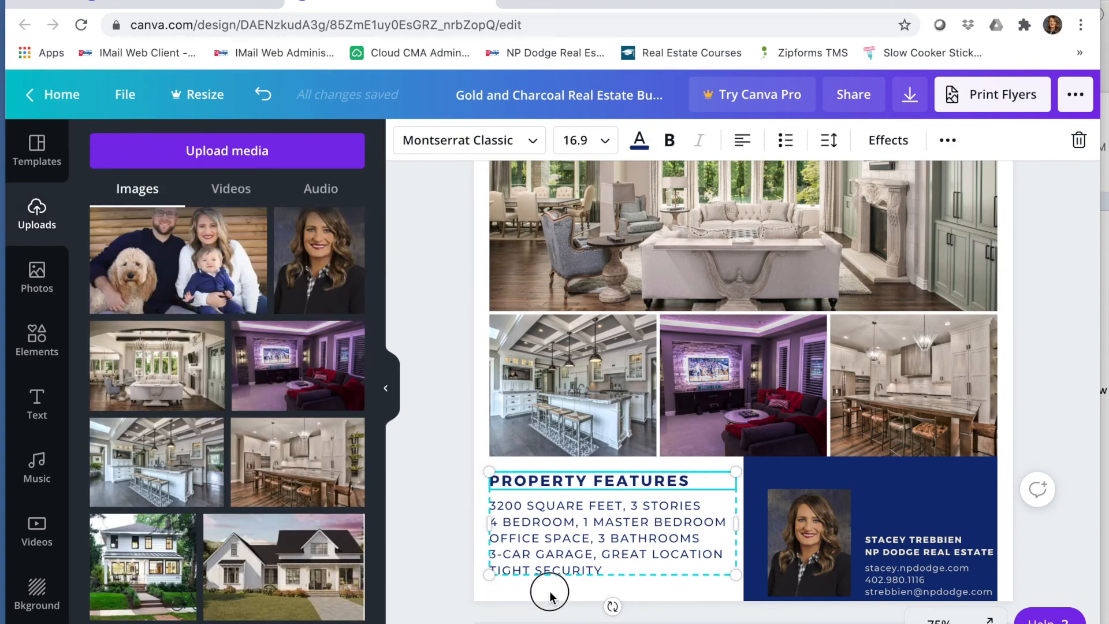
Step: Scroll through the whole flyer to review the finished design
scroll(422, 557, up, 5)
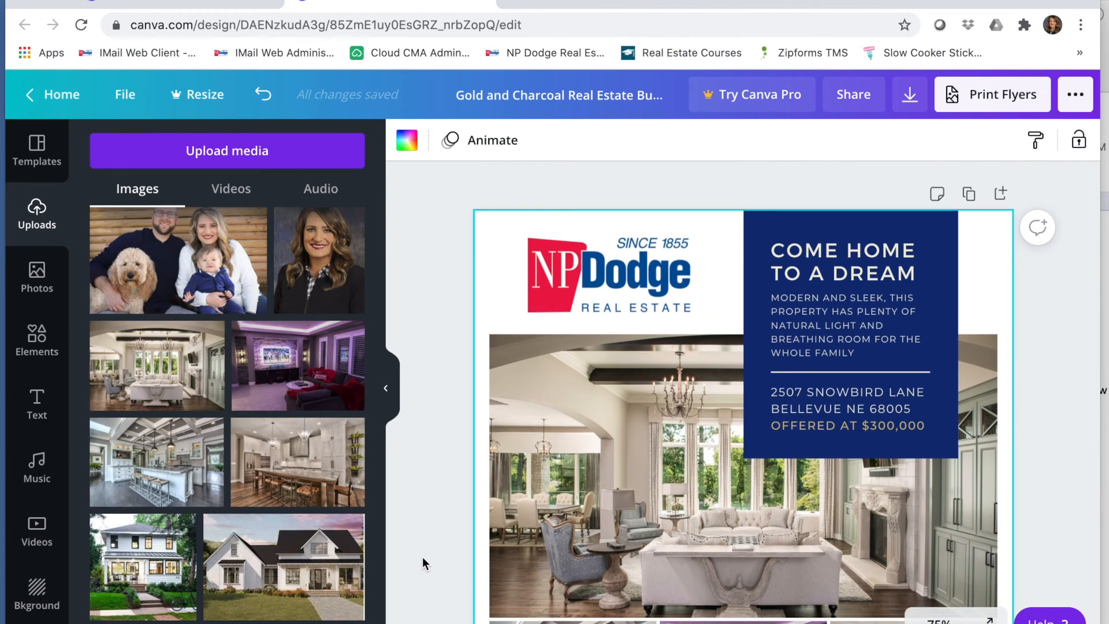
scroll(421, 557, down, 3)
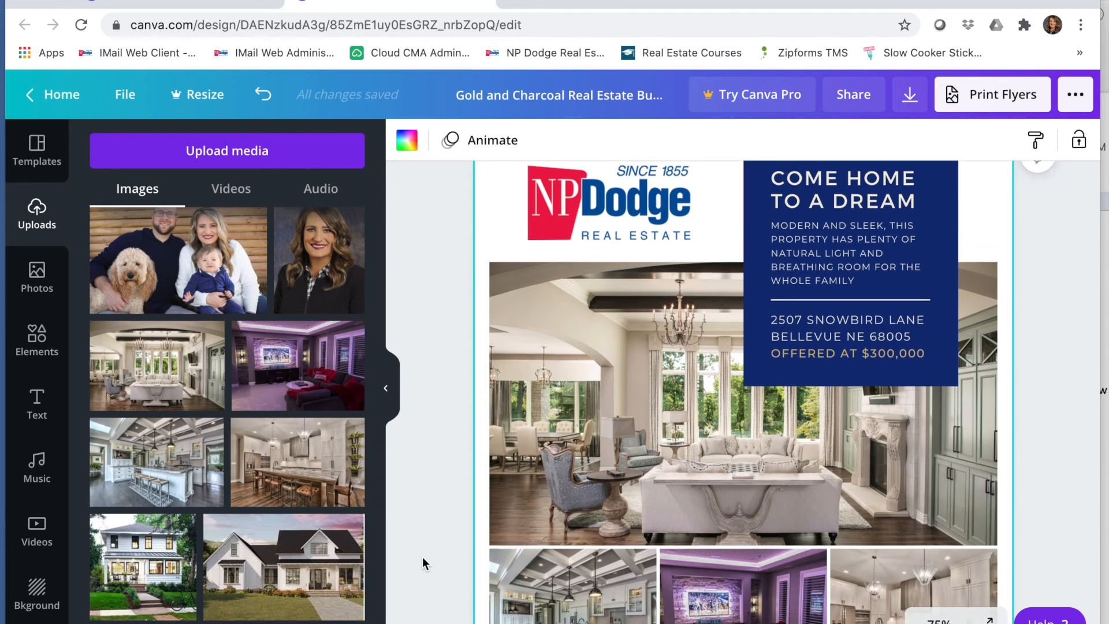
scroll(422, 557, down, 4)
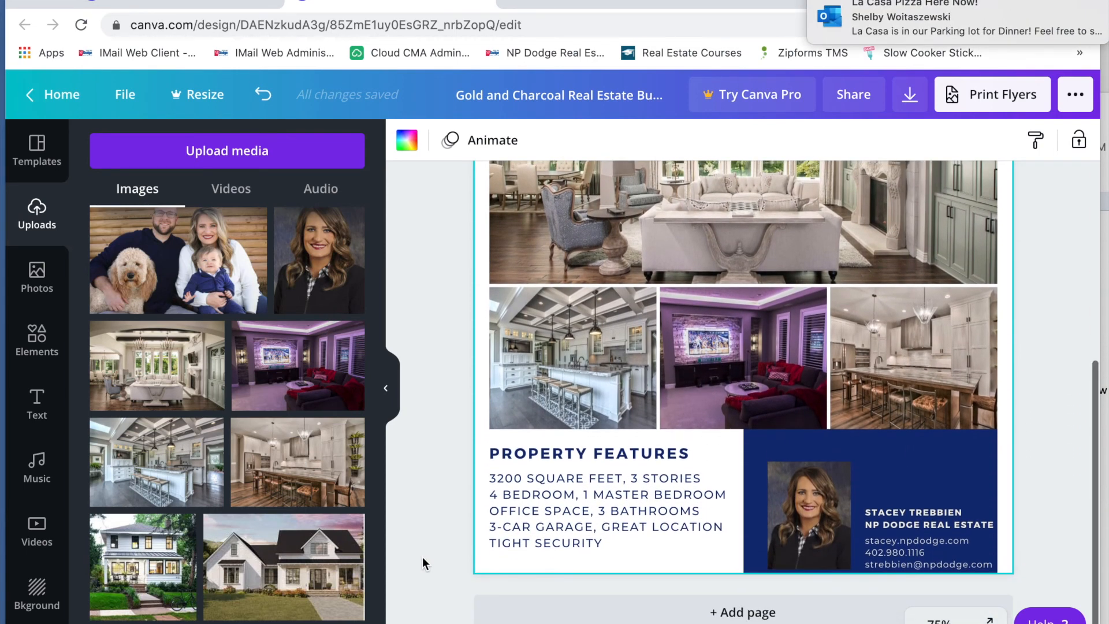
scroll(422, 556, up, 3)
scroll(422, 557, up, 4)
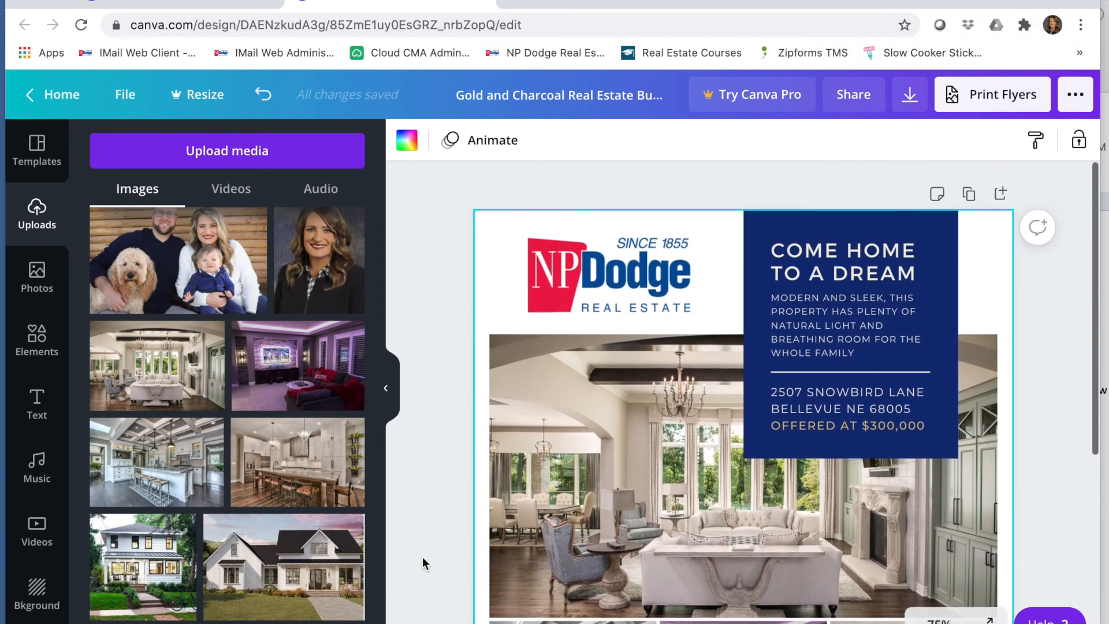
Step: Open the print ordering options for the flyers and close them without ordering
click(1003, 104)
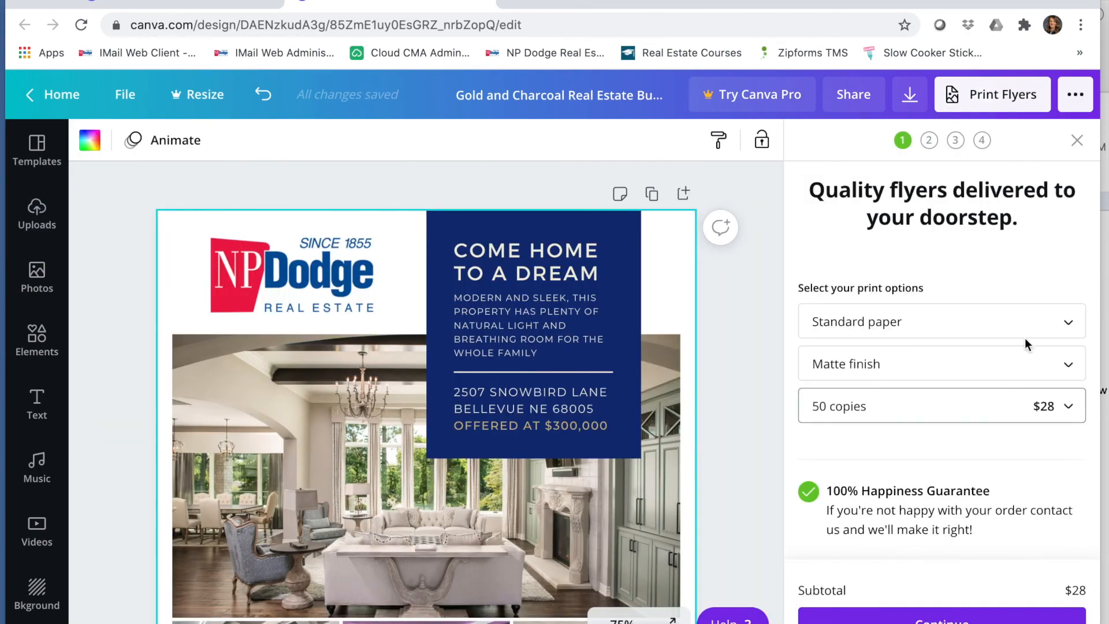
scroll(963, 474, down, 2)
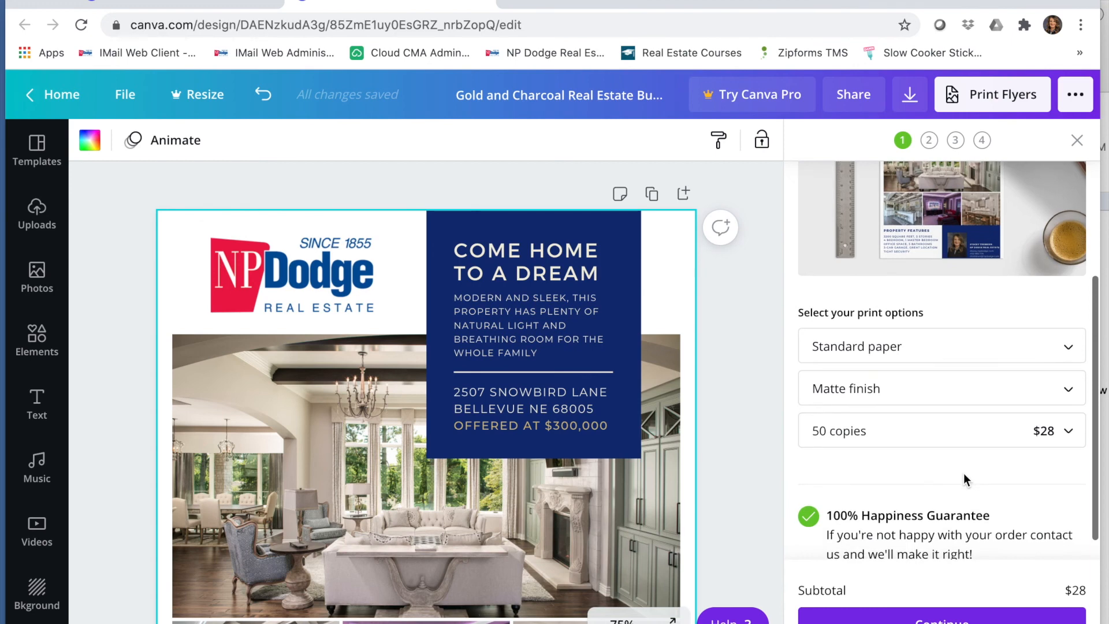
scroll(964, 473, down, 1)
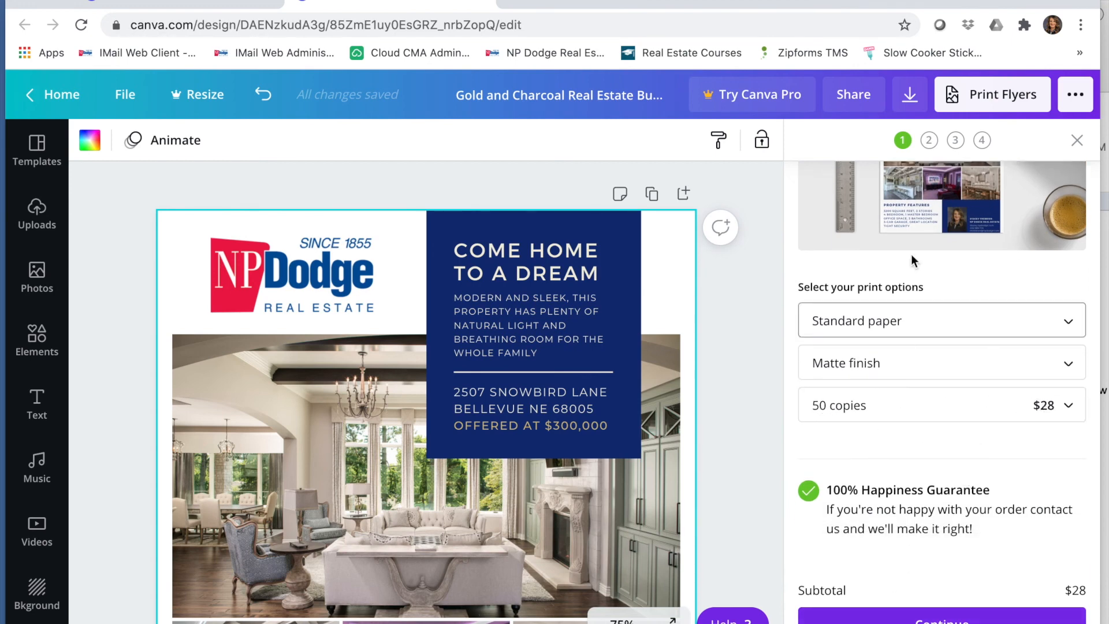
click(1077, 141)
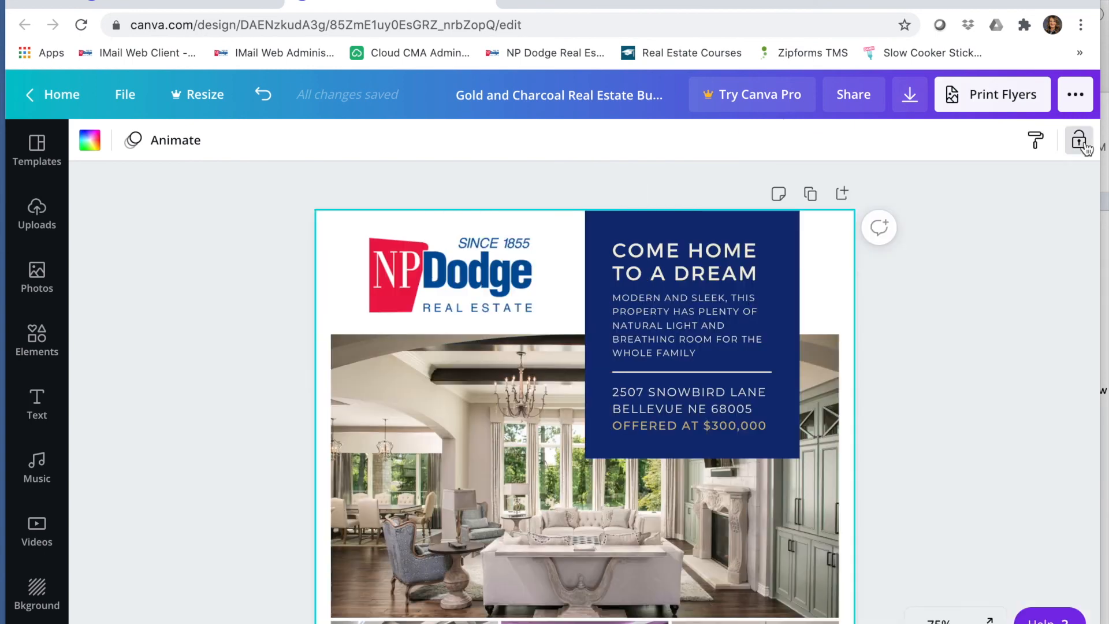
Step: Download the flyer as a PDF Print file named 5432MainFlyer in the Flyers folder
click(910, 95)
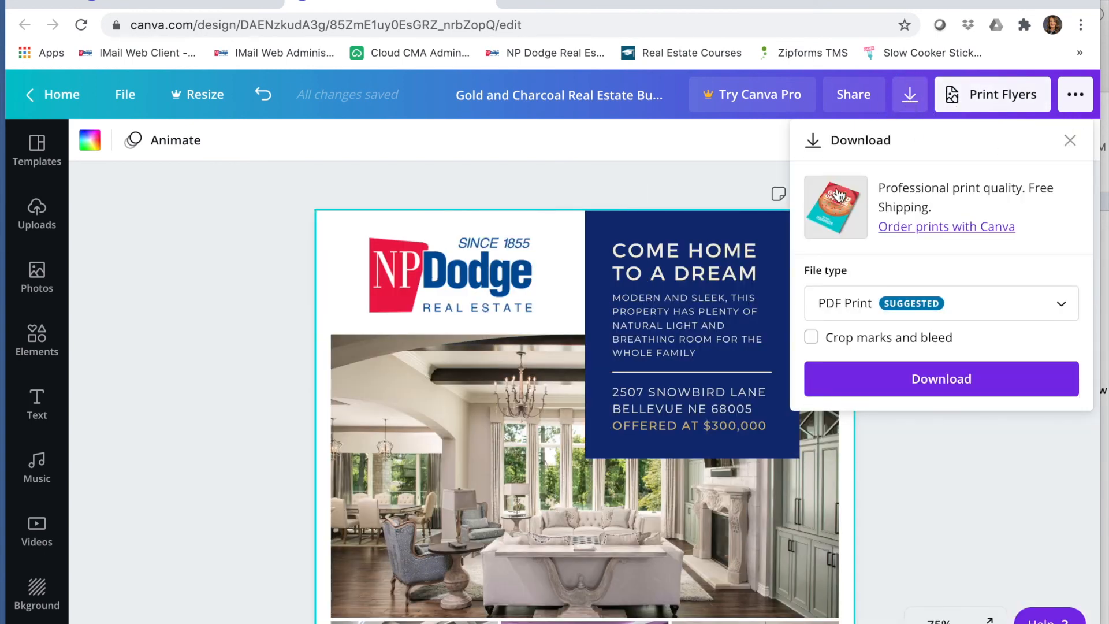
click(872, 380)
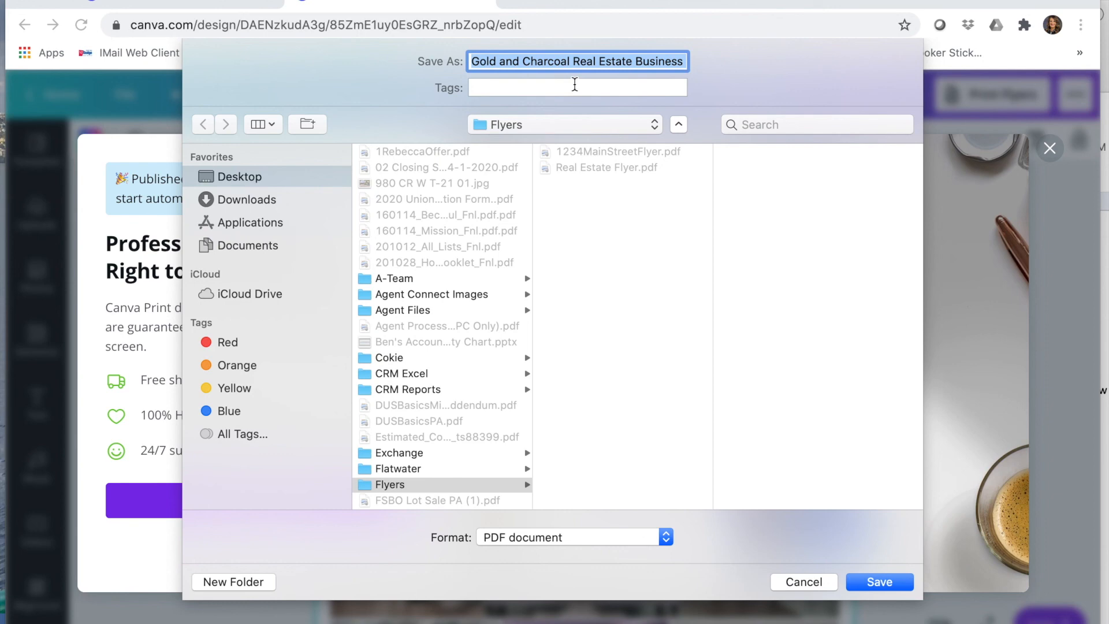
text(5432)
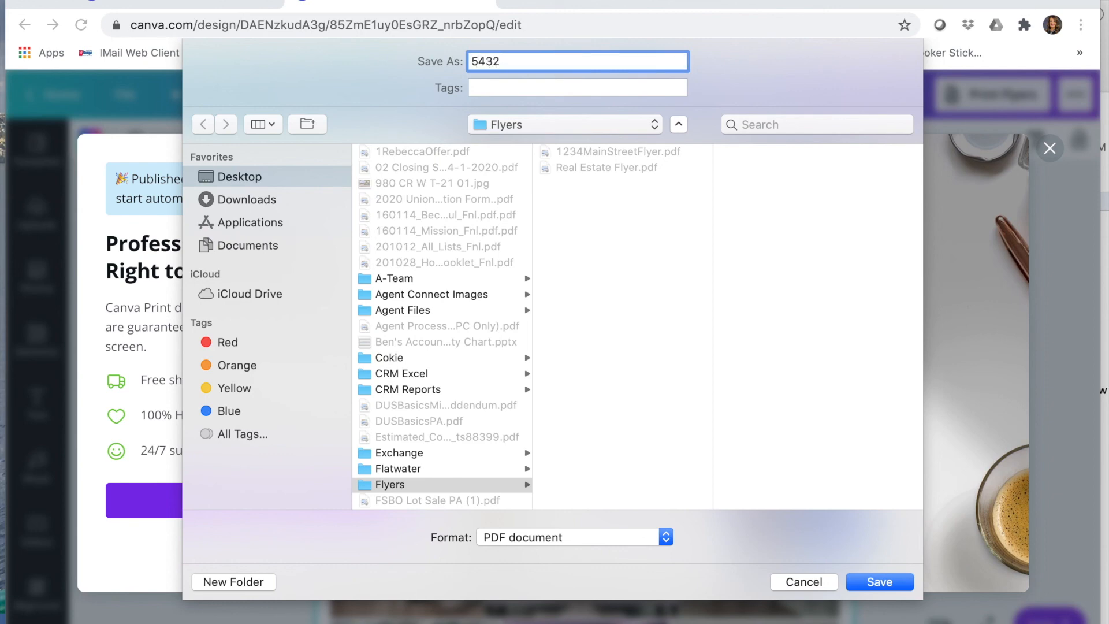
text(MainFlyer)
key(Tab)
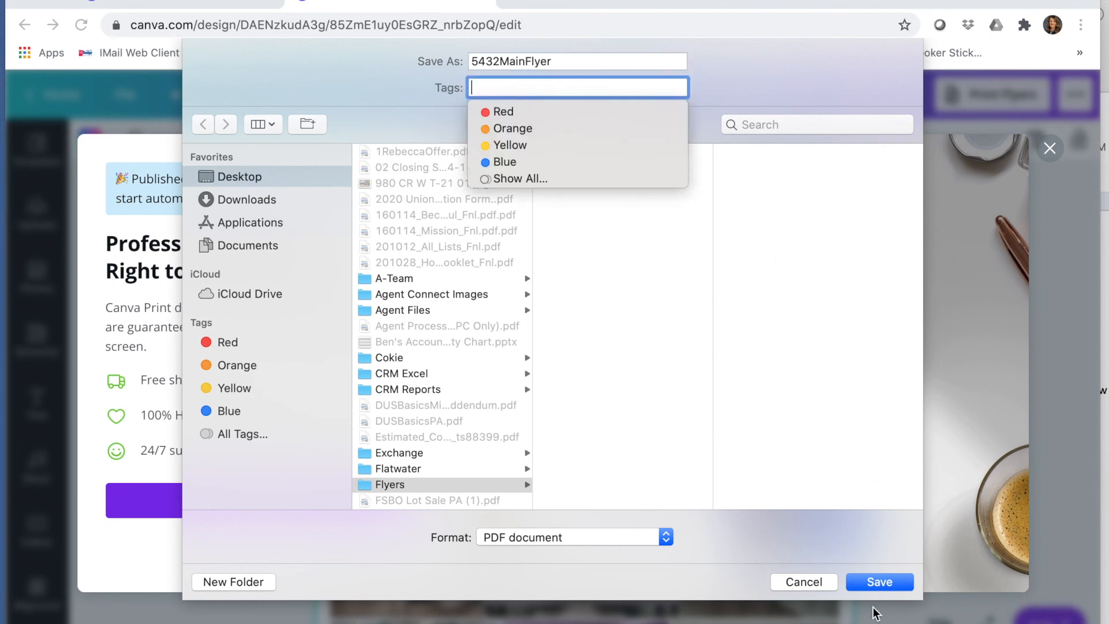
click(558, 61)
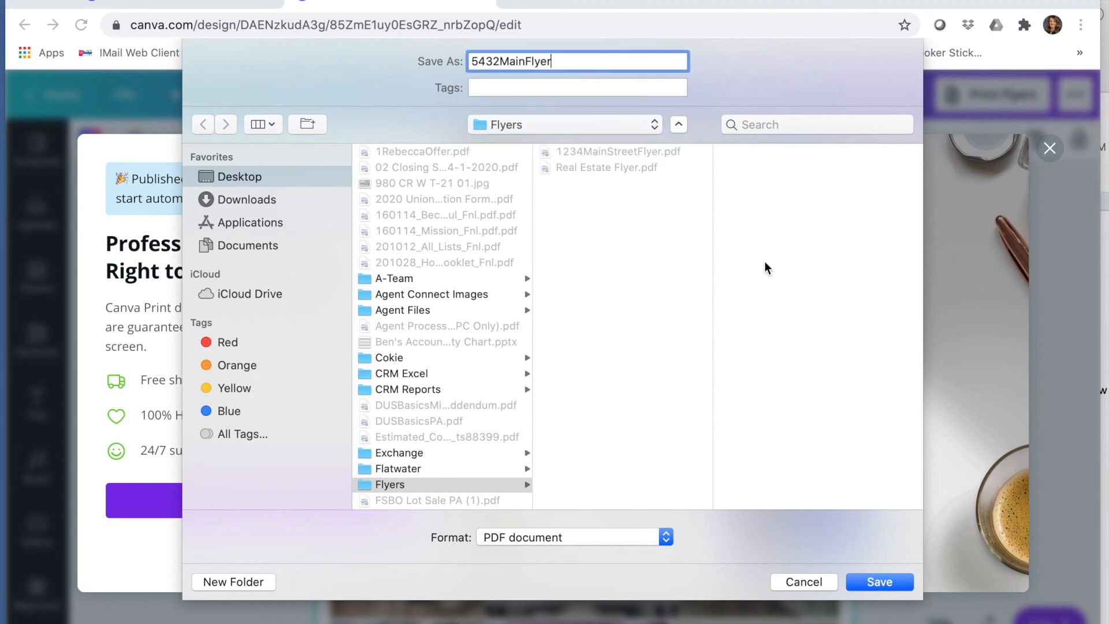
click(891, 583)
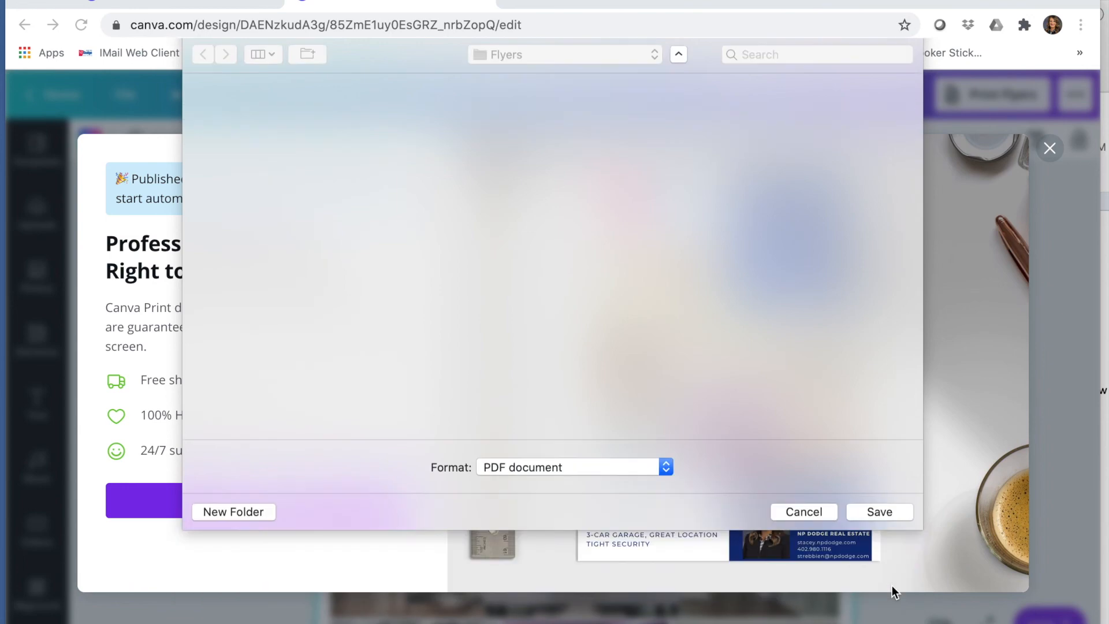